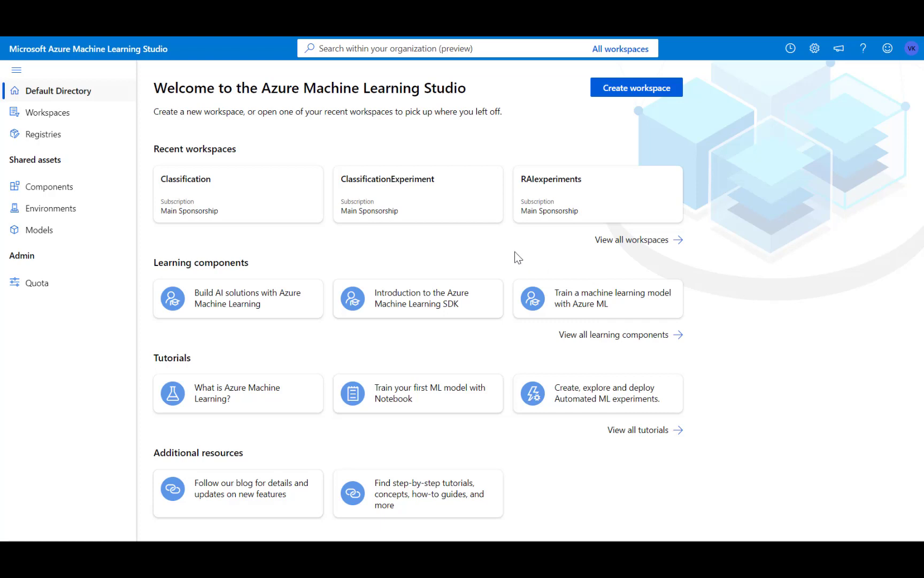
# - Open the ClassificationExperiment workspace and review its home page, including the compute instances, tutorials and how-to videos
pyautogui.click(448, 212)
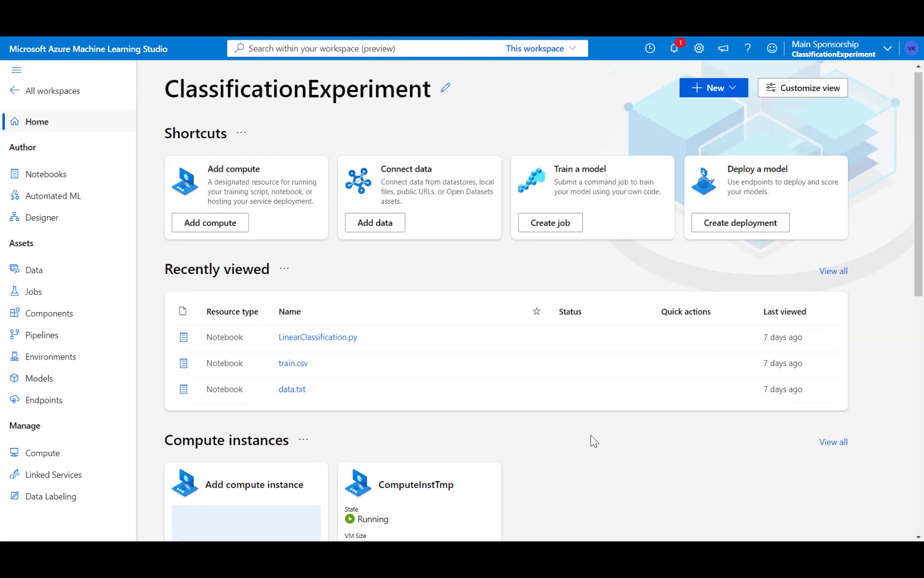
pyautogui.scroll(-2, 594, 442)
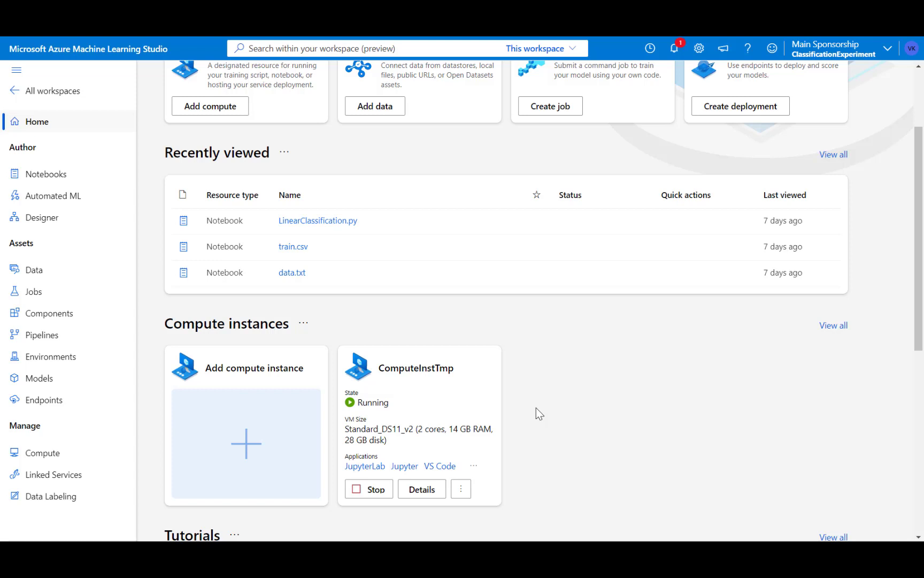
pyautogui.scroll(-2, 536, 407)
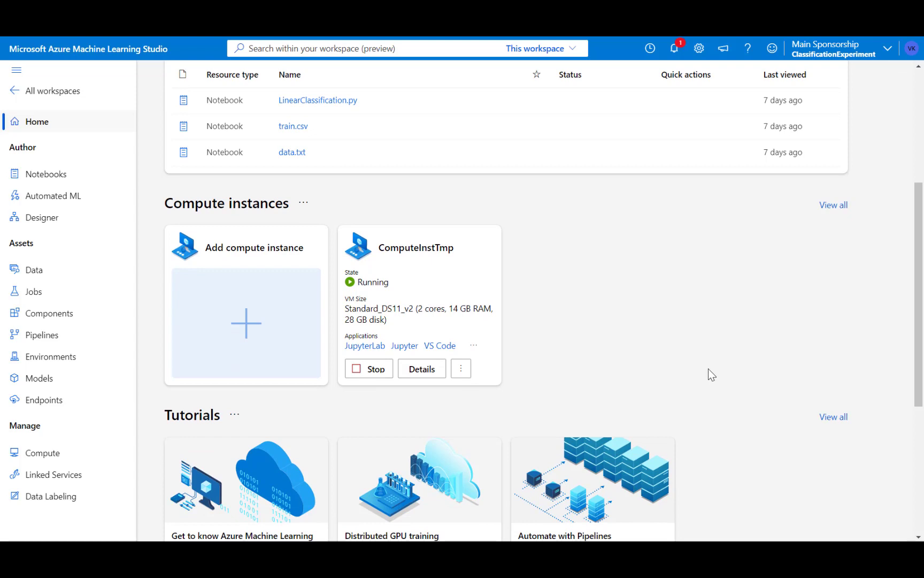
pyautogui.scroll(-3, 720, 376)
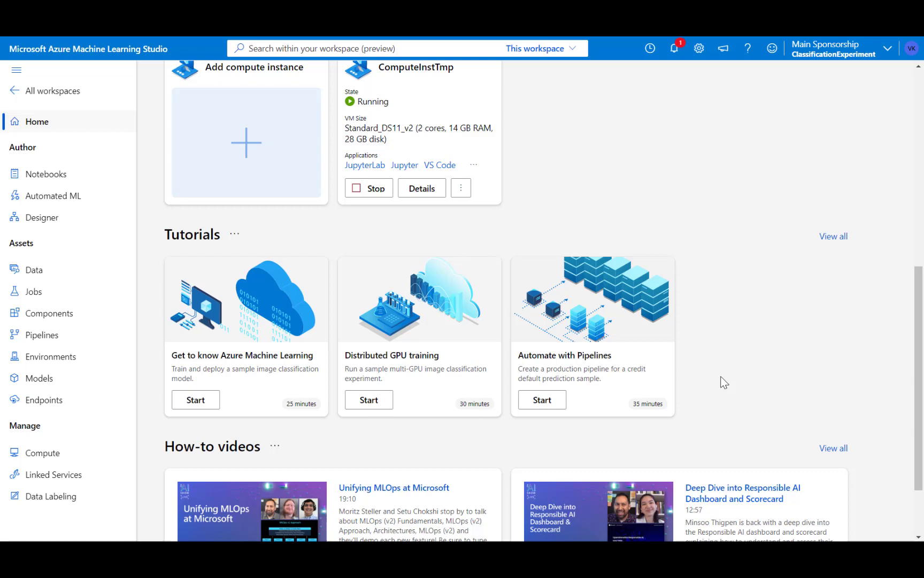
pyautogui.scroll(-1, 823, 389)
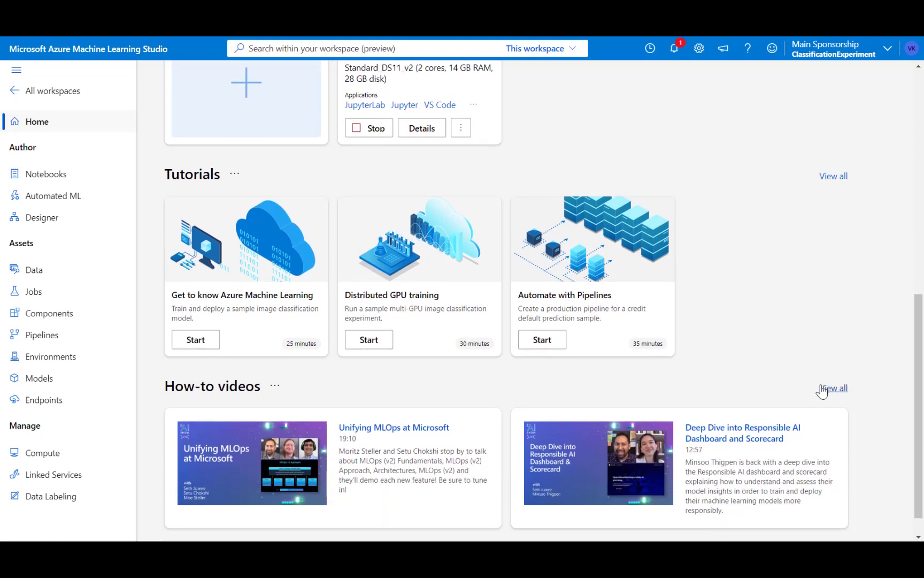
pyautogui.scroll(5, 792, 378)
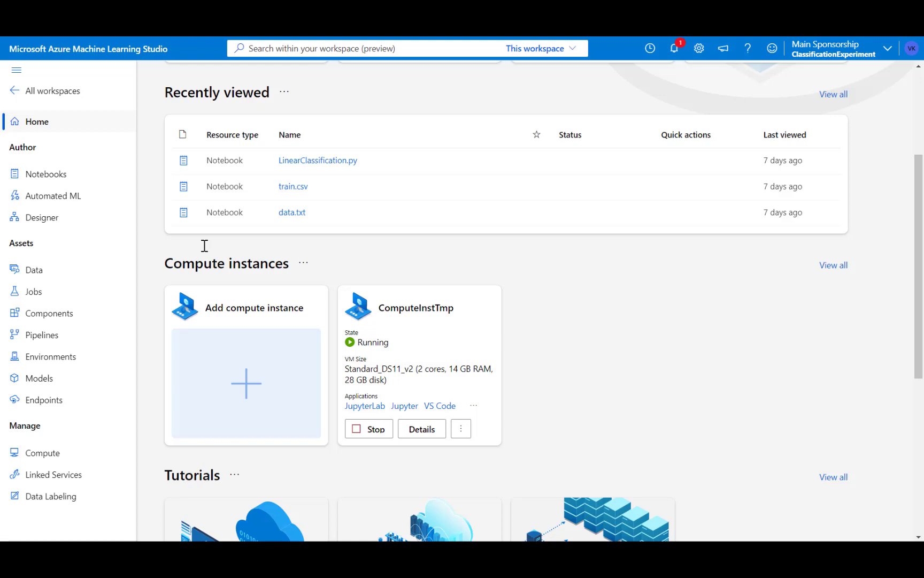
# - View the Automated ML page, and compare the Designer's custom and classic prebuilt options for new pipelines
pyautogui.click(70, 206)
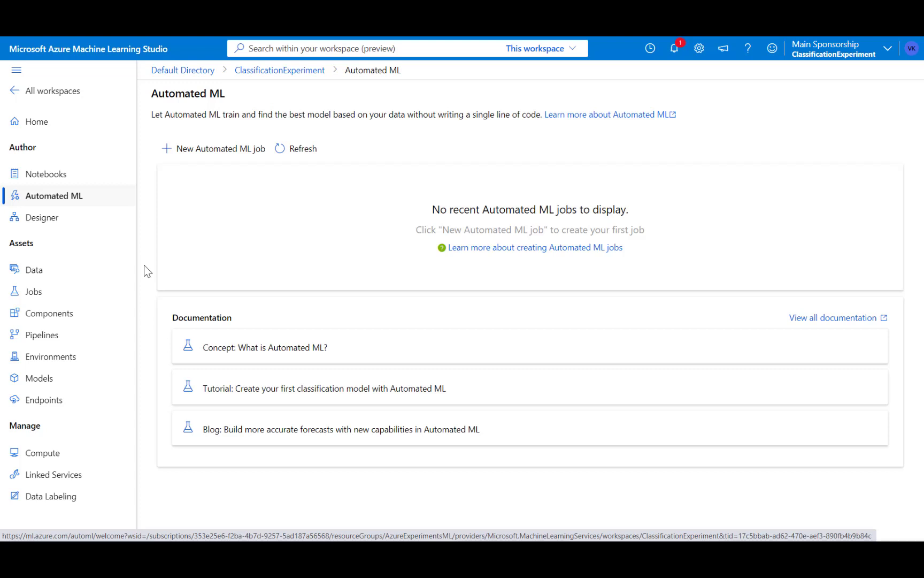
pyautogui.click(67, 229)
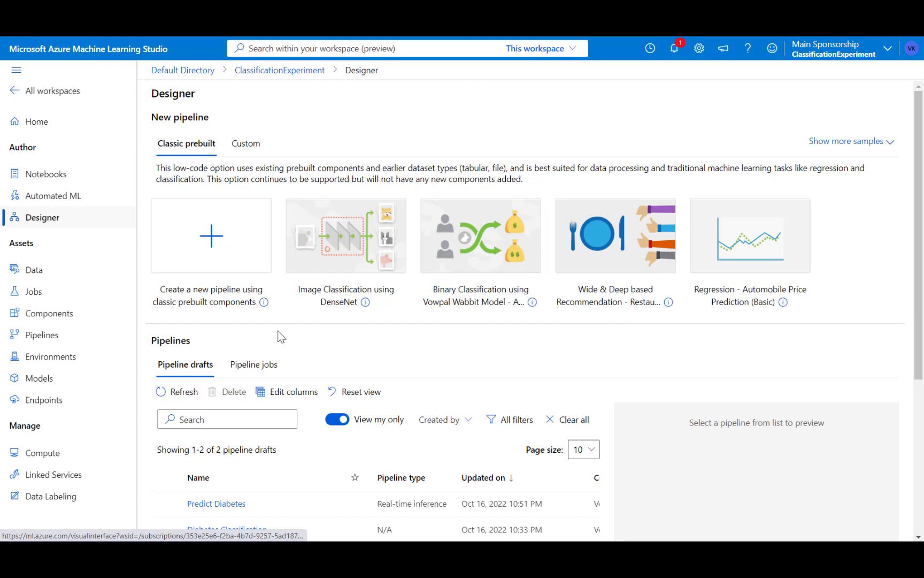
pyautogui.click(247, 148)
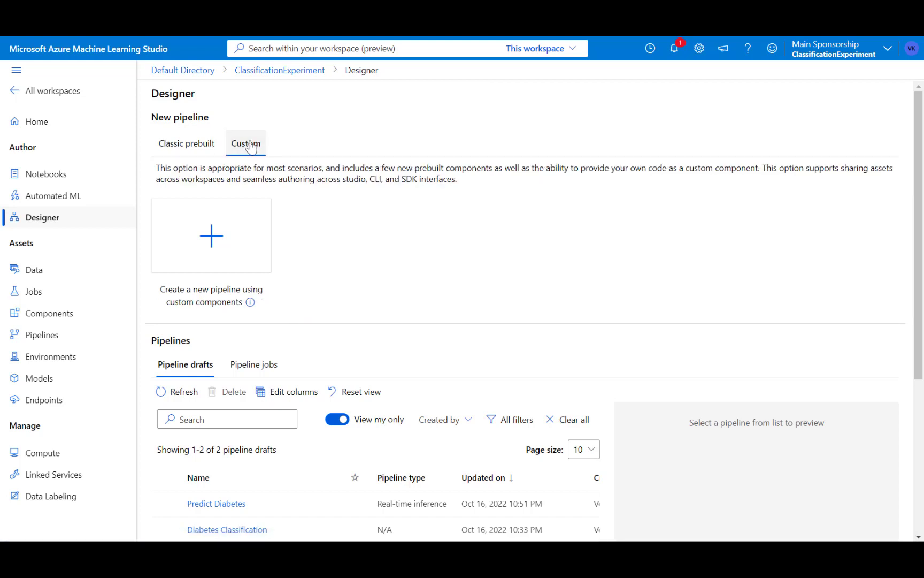
pyautogui.click(217, 157)
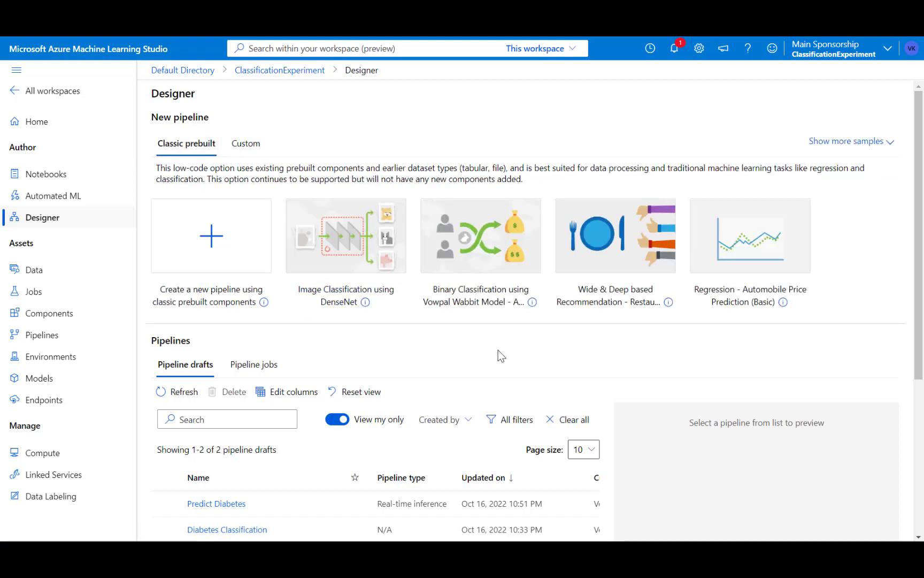
pyautogui.scroll(-1, 502, 342)
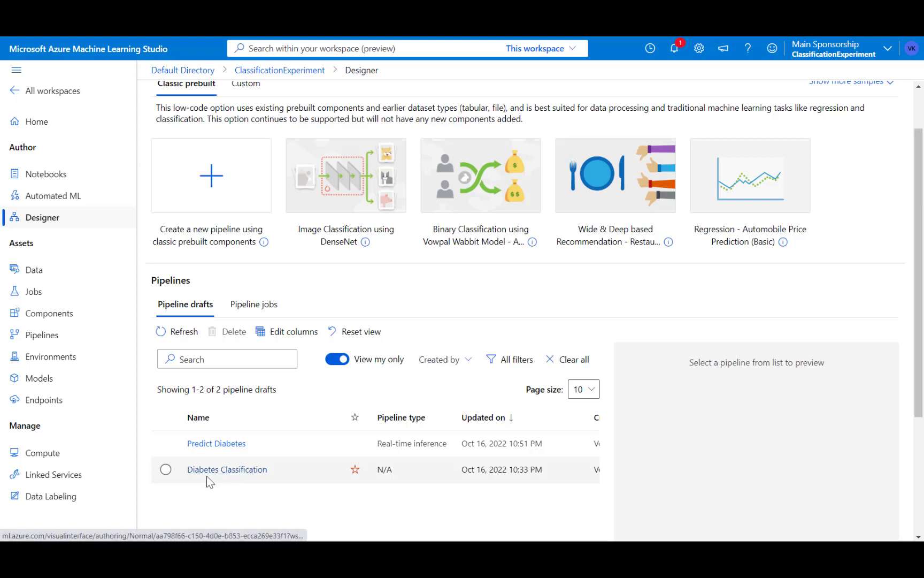
# - Look through the workspace's data assets and the Designer's list of pipeline jobs
pyautogui.click(65, 276)
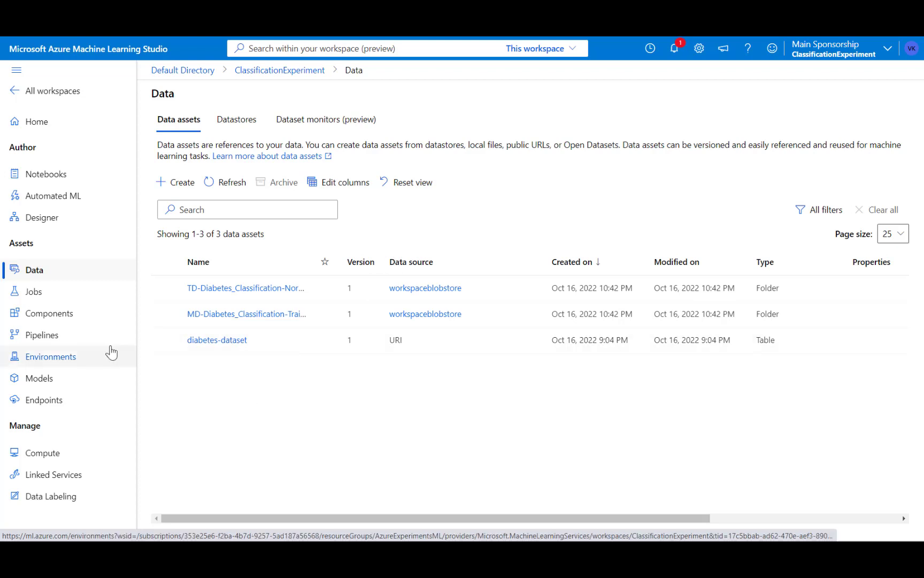
pyautogui.click(66, 223)
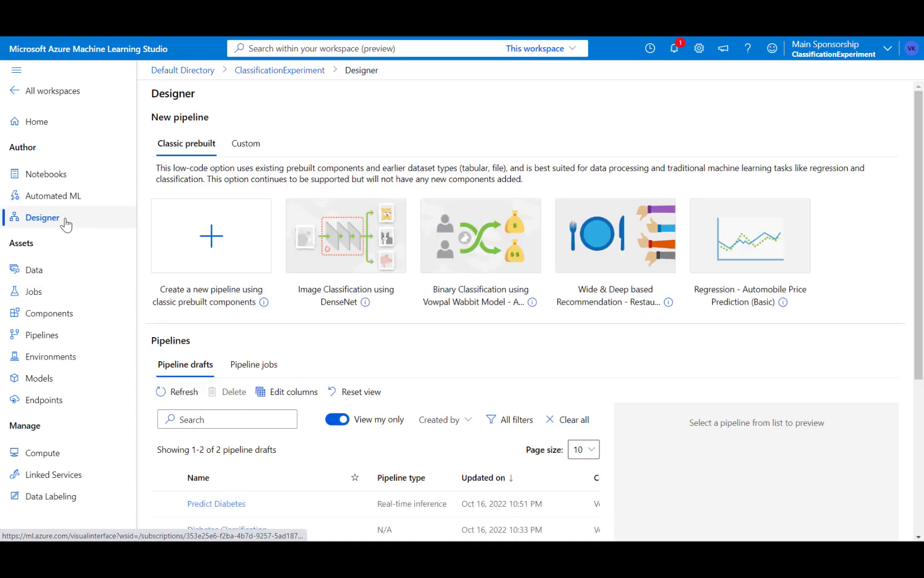
pyautogui.scroll(-3, 405, 344)
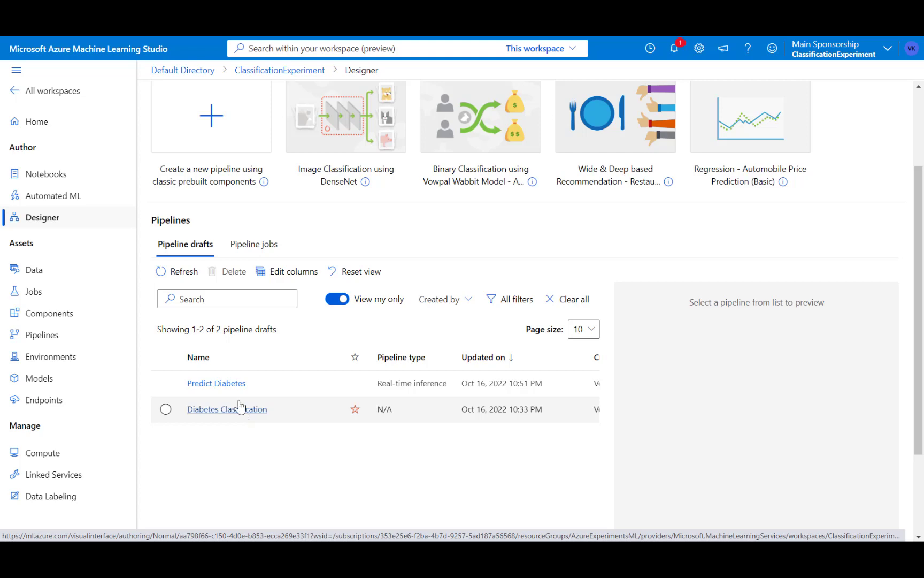
pyautogui.click(237, 248)
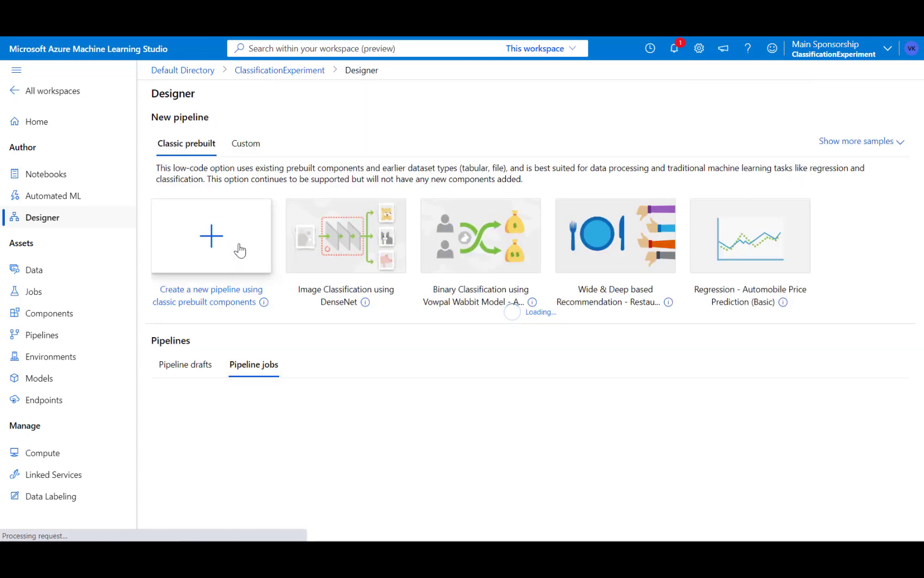
pyautogui.scroll(-2, 455, 417)
pyautogui.scroll(-1, 481, 415)
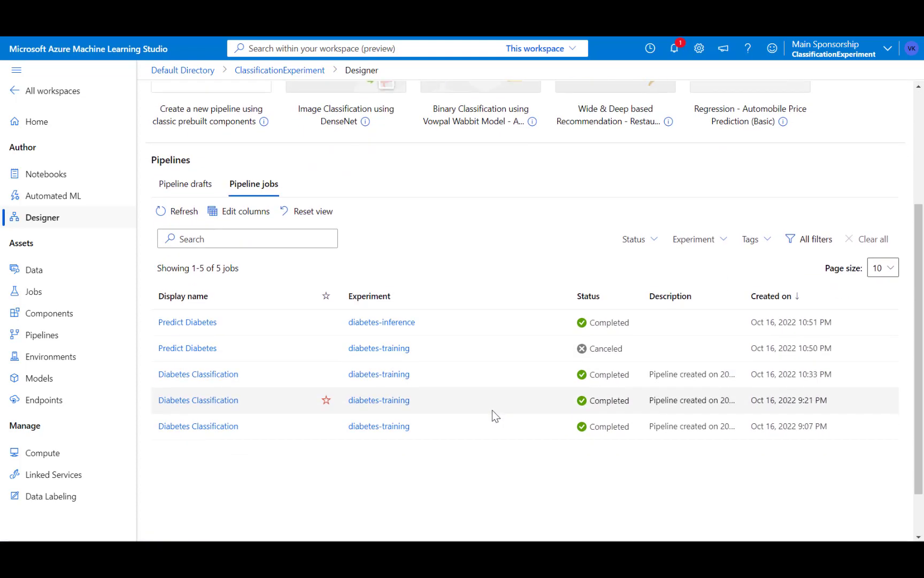
pyautogui.scroll(3, 485, 411)
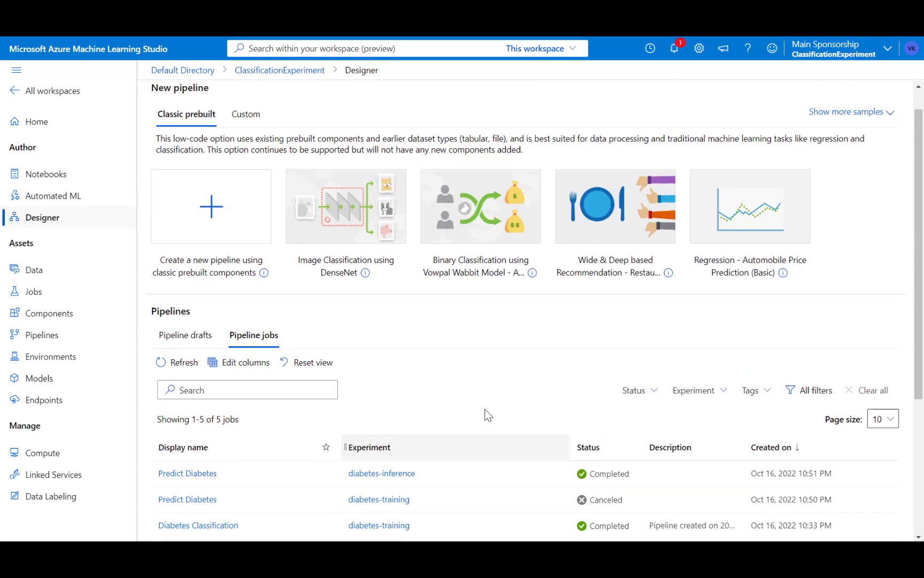
# - Open the Diabetes Classification pipeline from the Designer's pipeline drafts
pyautogui.click(199, 364)
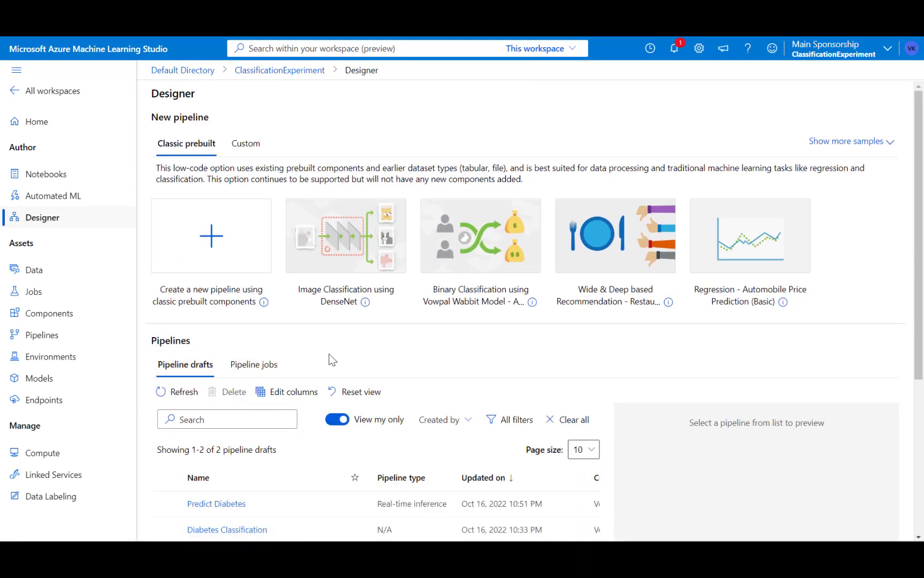
pyautogui.scroll(-2, 331, 354)
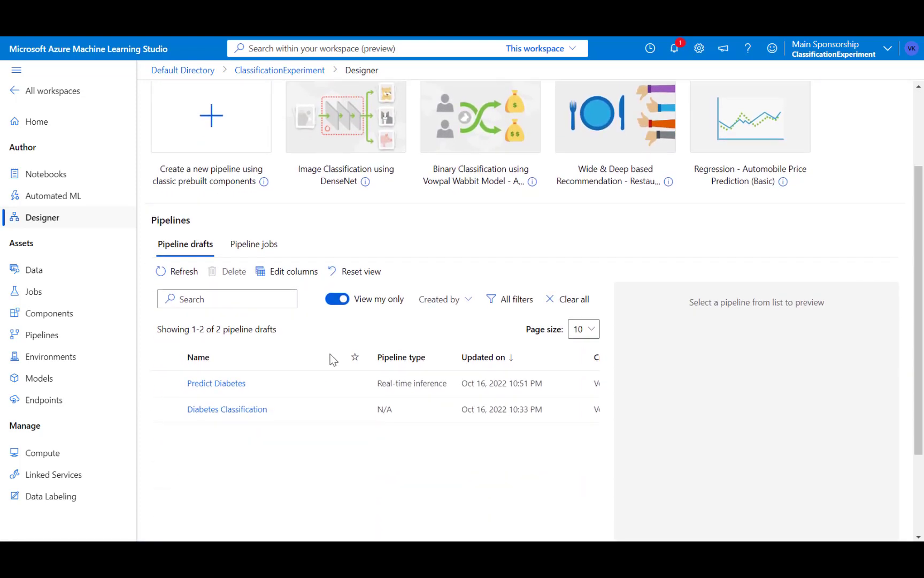
pyautogui.click(246, 411)
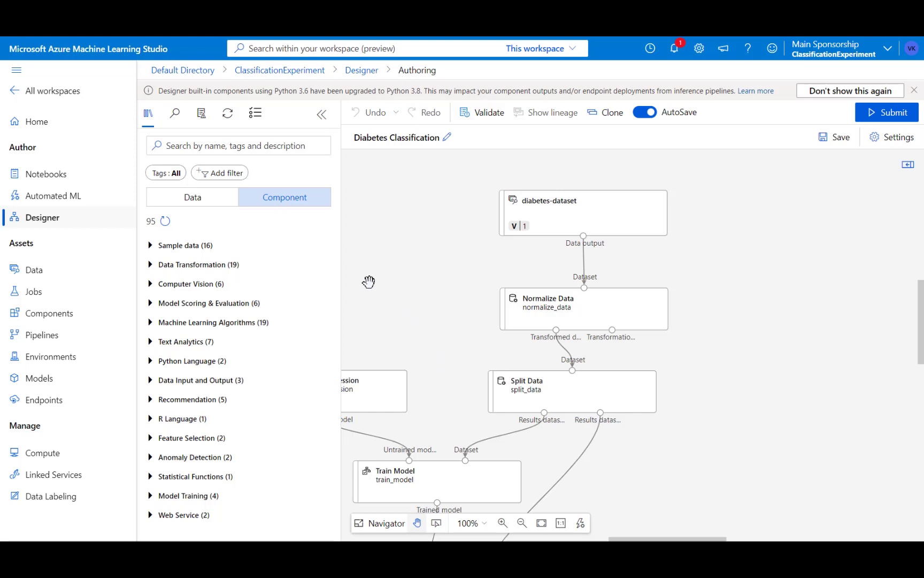
# - Browse the asset library's registered datasets and its component categories, including the sample data components
pyautogui.click(197, 201)
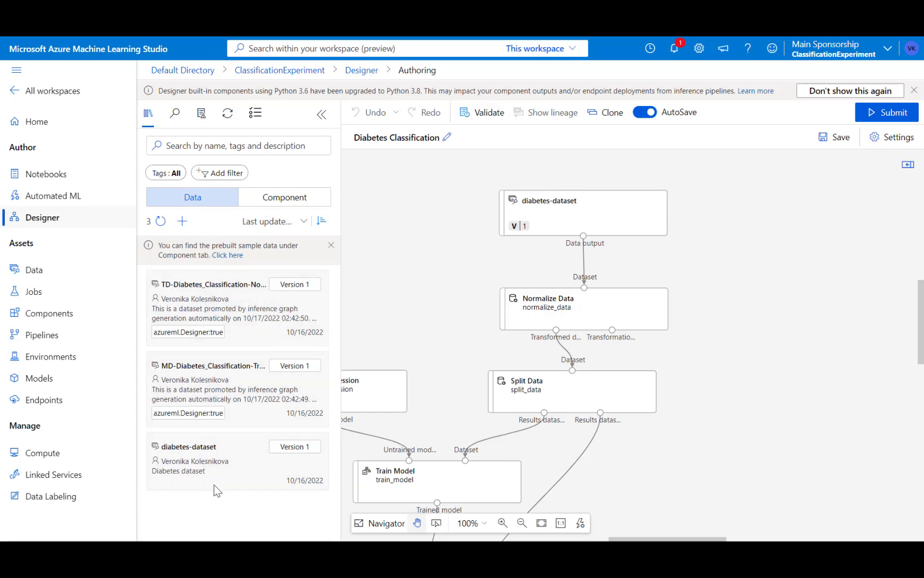
pyautogui.click(294, 197)
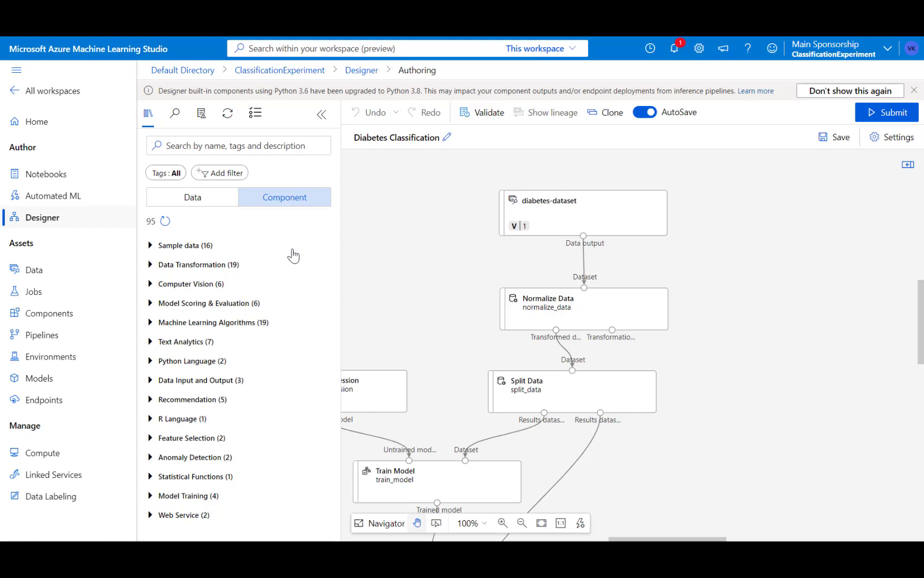
pyautogui.click(151, 247)
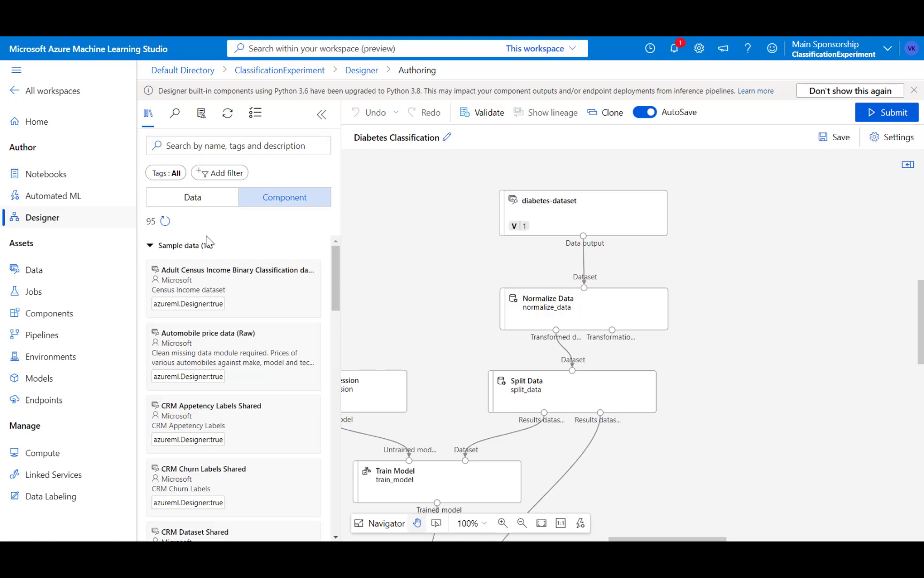
pyautogui.click(196, 249)
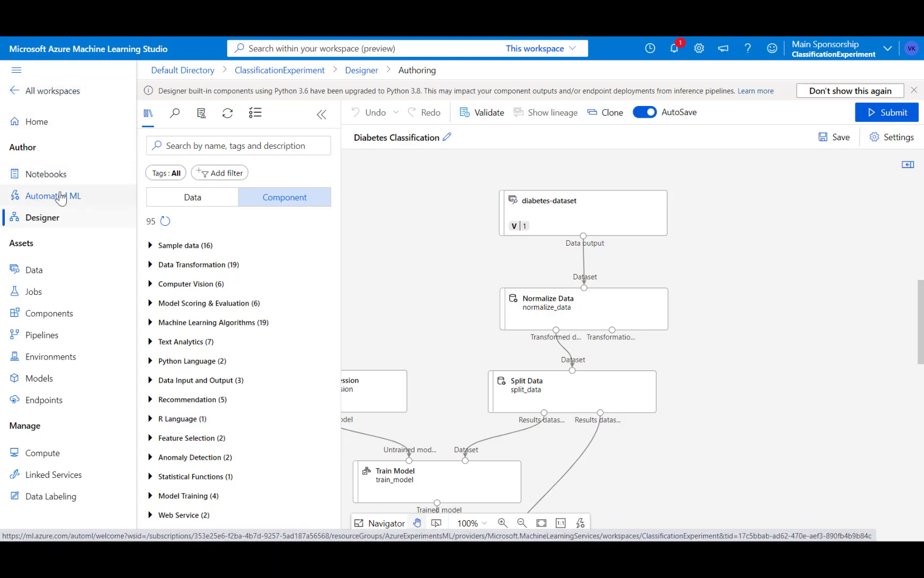
# - Collapse the main navigation sidebar to give the Diabetes Classification pipeline canvas more room
pyautogui.click(16, 73)
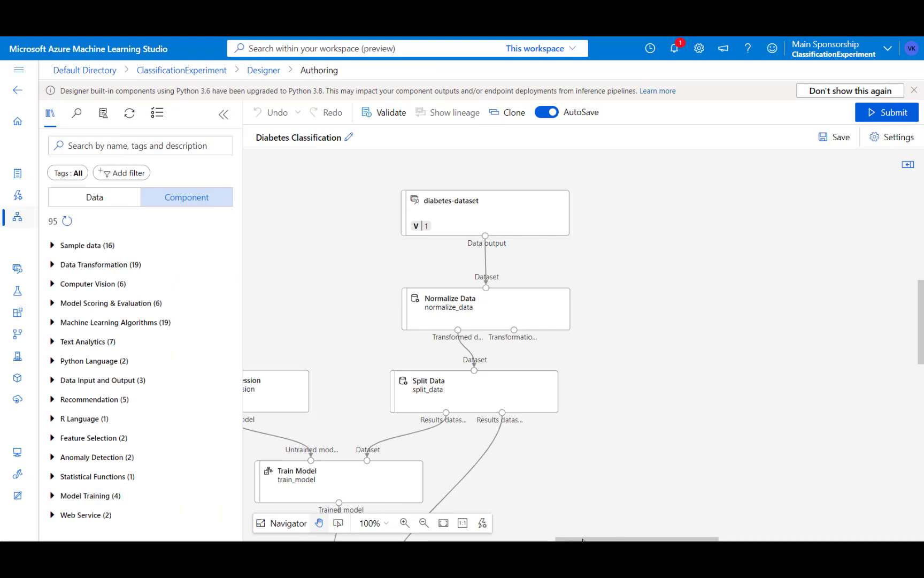
pyautogui.moveTo(583, 541); pyautogui.dragTo(532, 540)
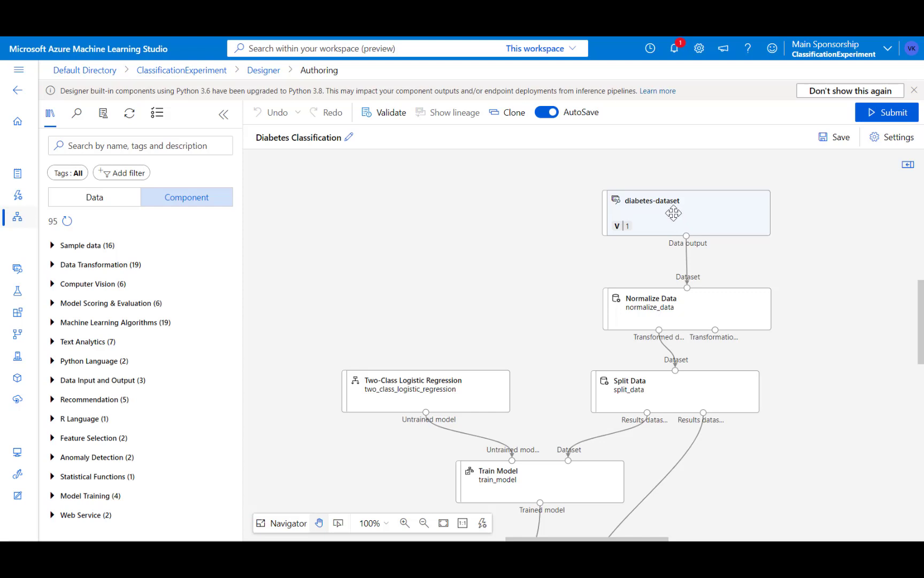
pyautogui.moveTo(693, 310)
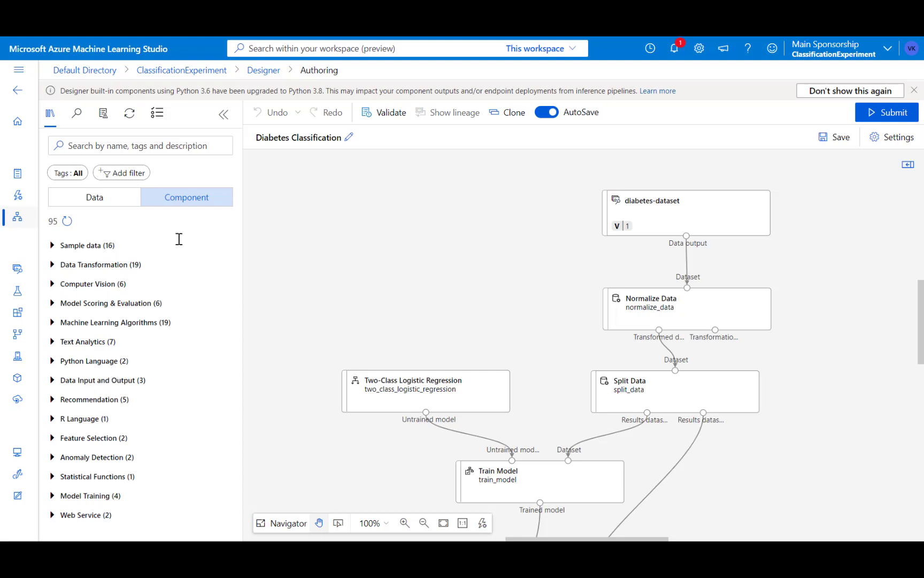
# - Search the component library for "nor" and read the details of the Normalize Data component
pyautogui.click(200, 149)
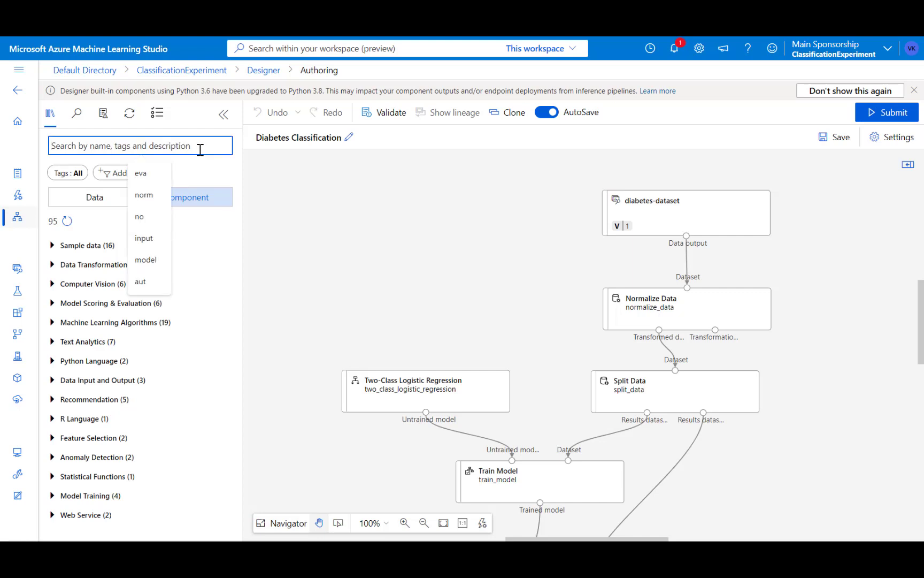
pyautogui.write('nor')
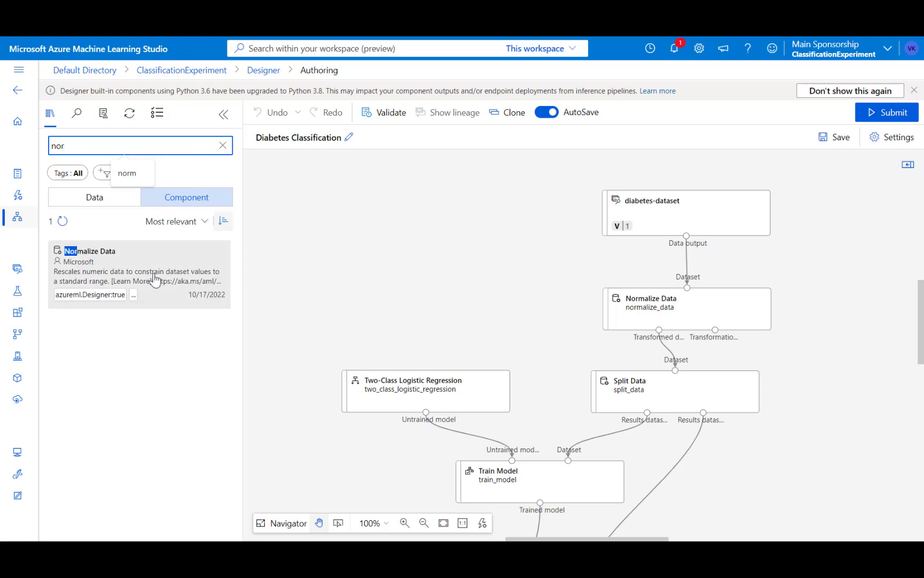
pyautogui.moveTo(155, 279)
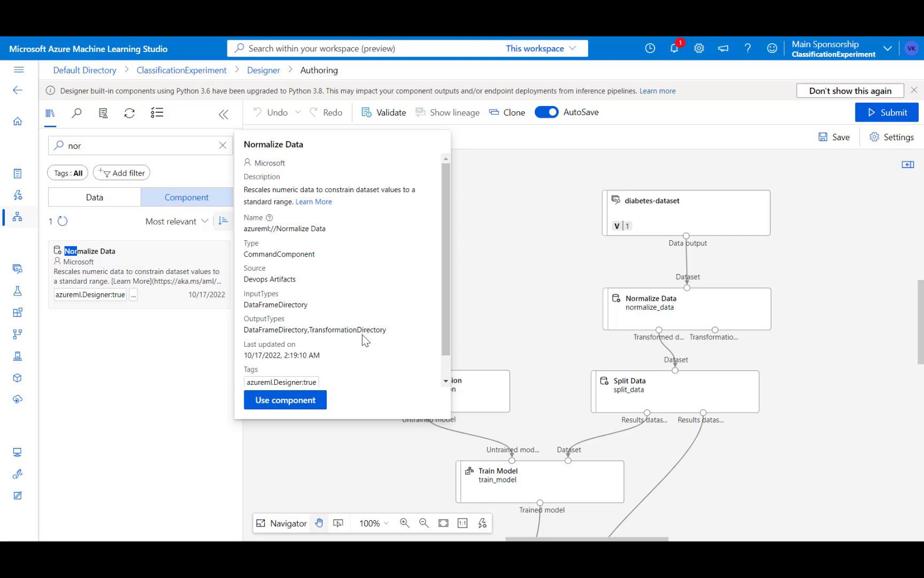
pyautogui.scroll(-1, 362, 334)
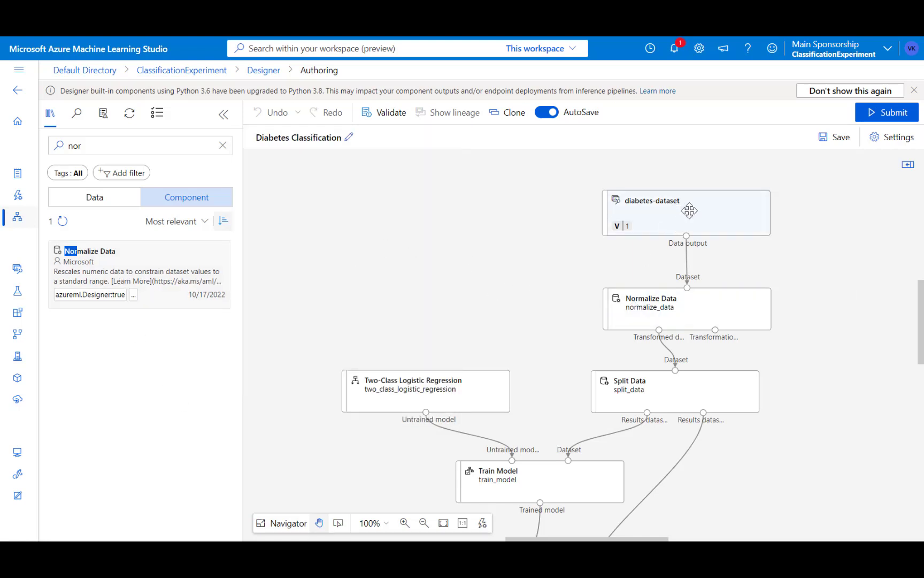
# - Examine the pipeline flow from Normalize Data and Split Data through Train Model to Score Model
pyautogui.moveTo(703, 300)
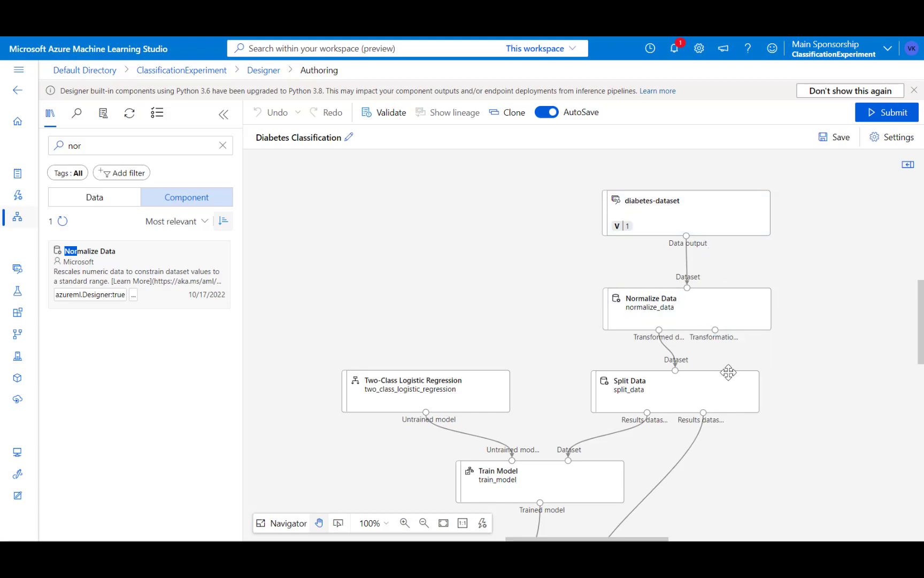
pyautogui.moveTo(705, 382)
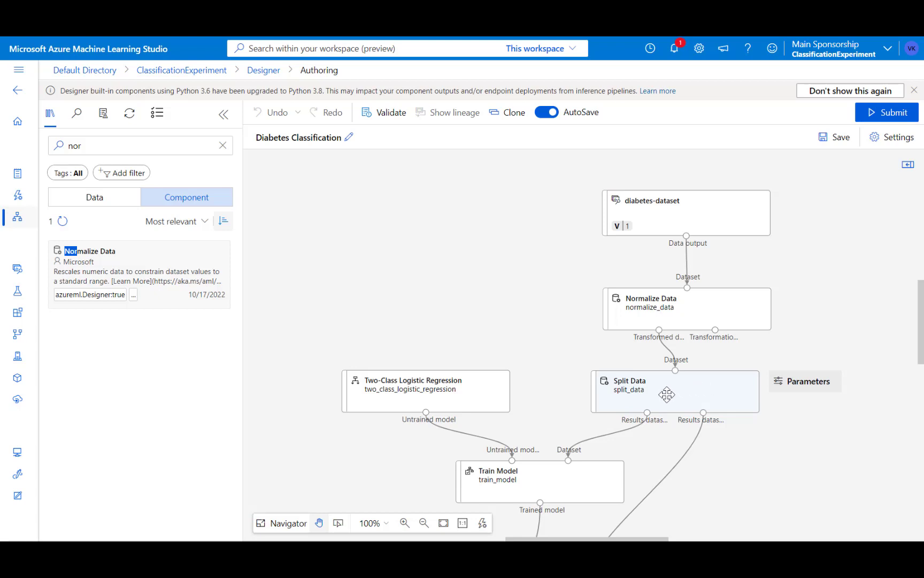
pyautogui.scroll(-1, 529, 357)
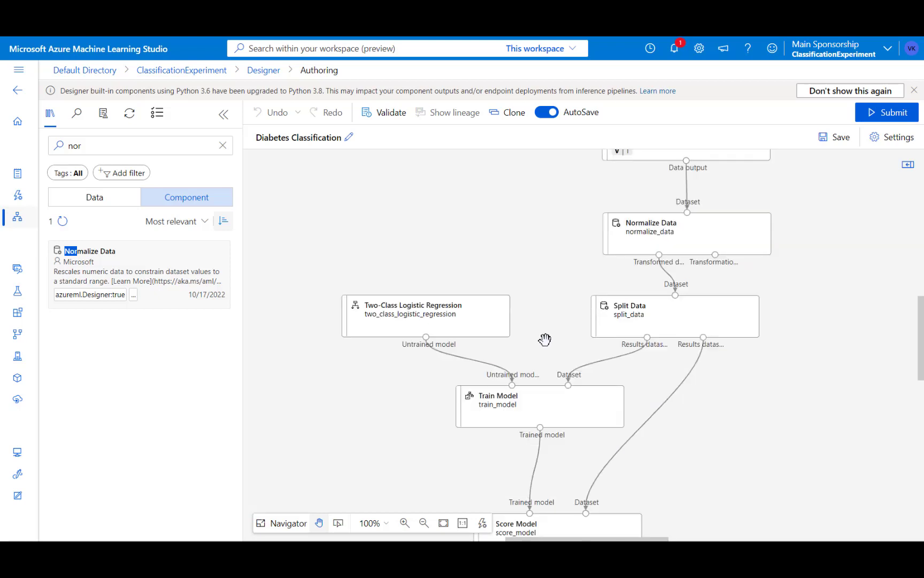
pyautogui.scroll(-1, 545, 339)
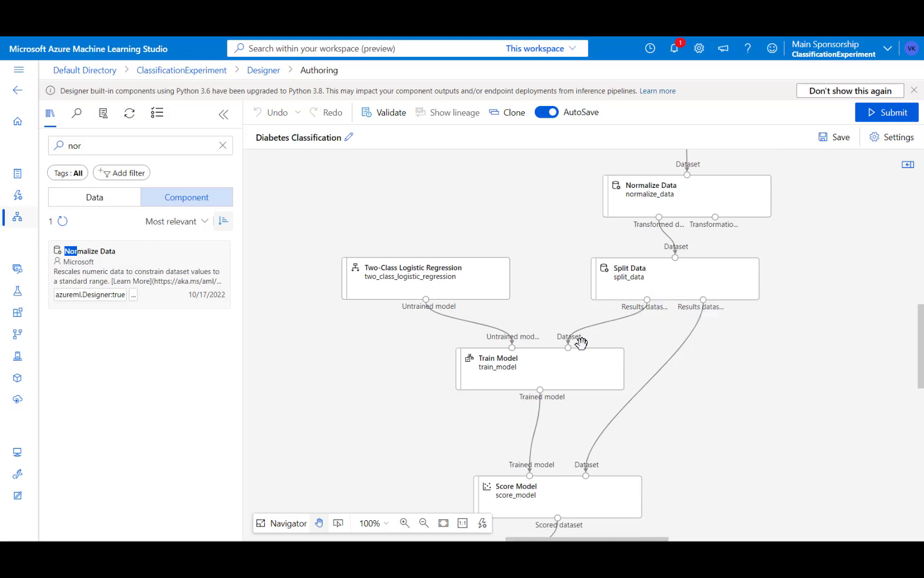
# - Expand the Split Data component's parameter summary on the canvas and read its splitting mode, row fraction and randomization values
pyautogui.moveTo(585, 353)
pyautogui.click(712, 279)
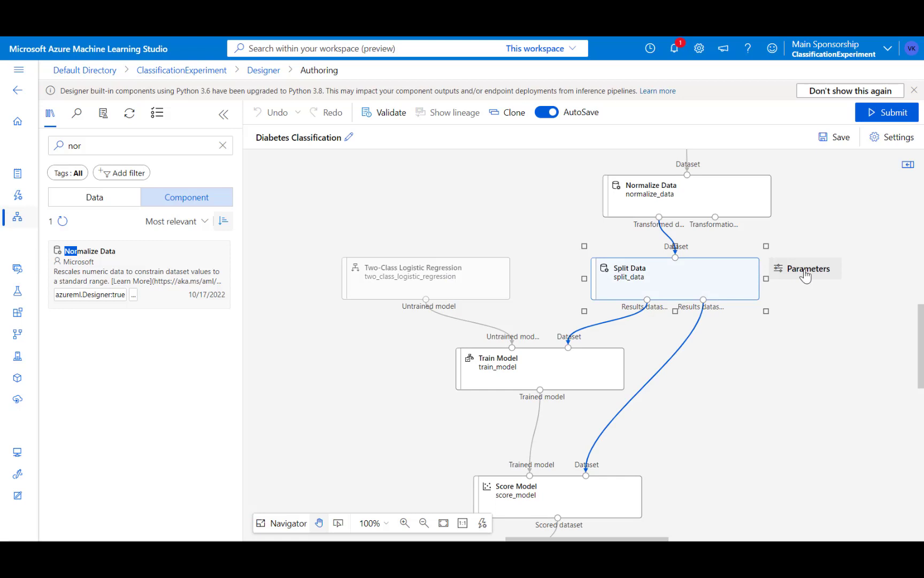
pyautogui.click(805, 275)
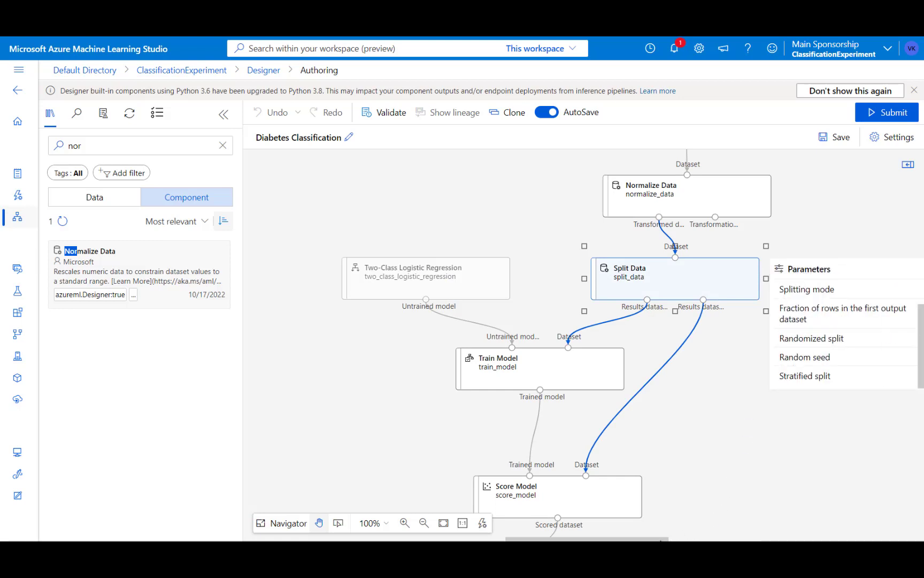
pyautogui.moveTo(664, 539); pyautogui.dragTo(715, 538)
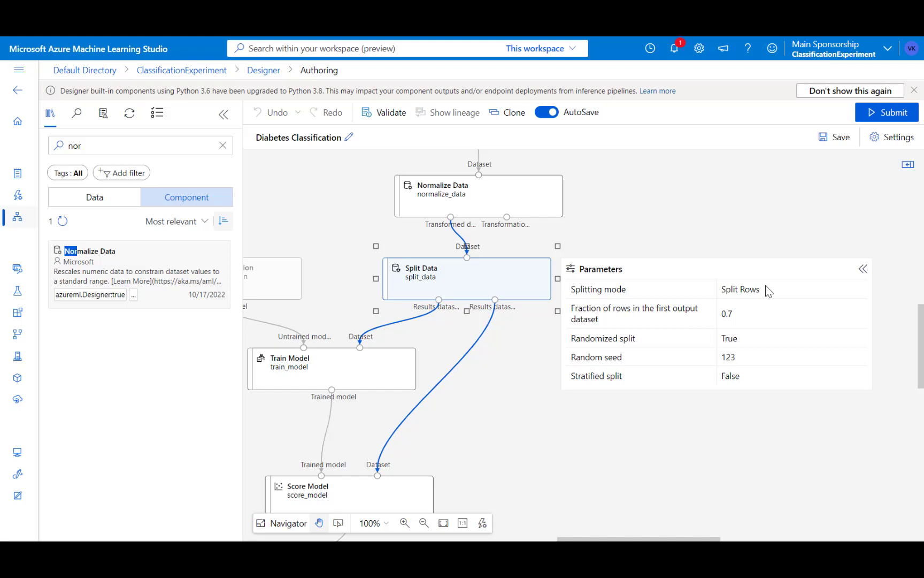
pyautogui.click(629, 258)
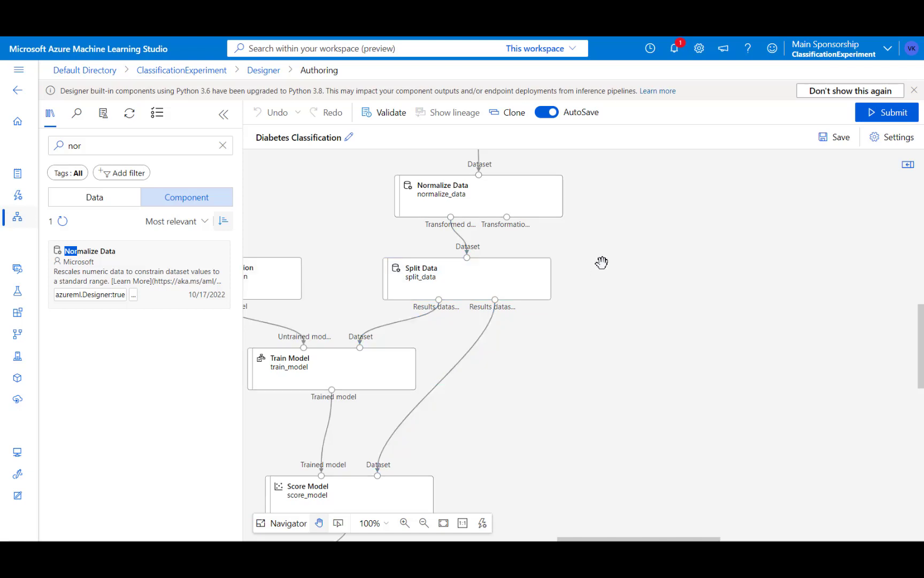
# - Open the full settings of the Split Data component to review its editable options, and close them again
pyautogui.moveTo(496, 288)
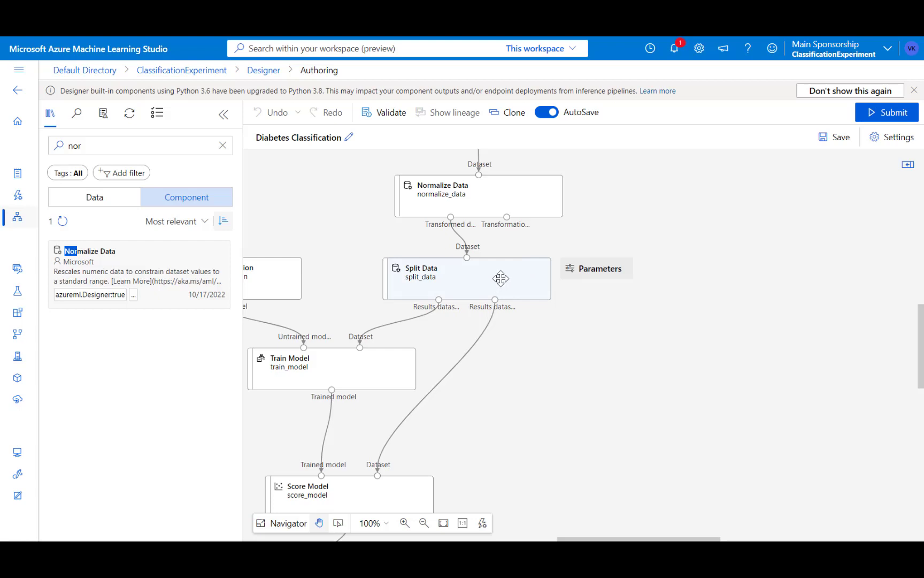
pyautogui.click(500, 278)
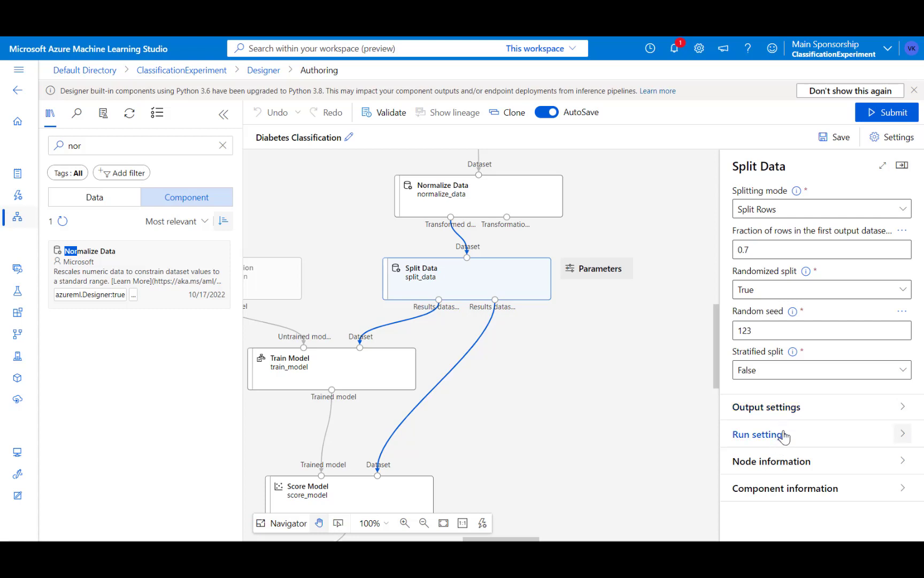
pyautogui.click(902, 165)
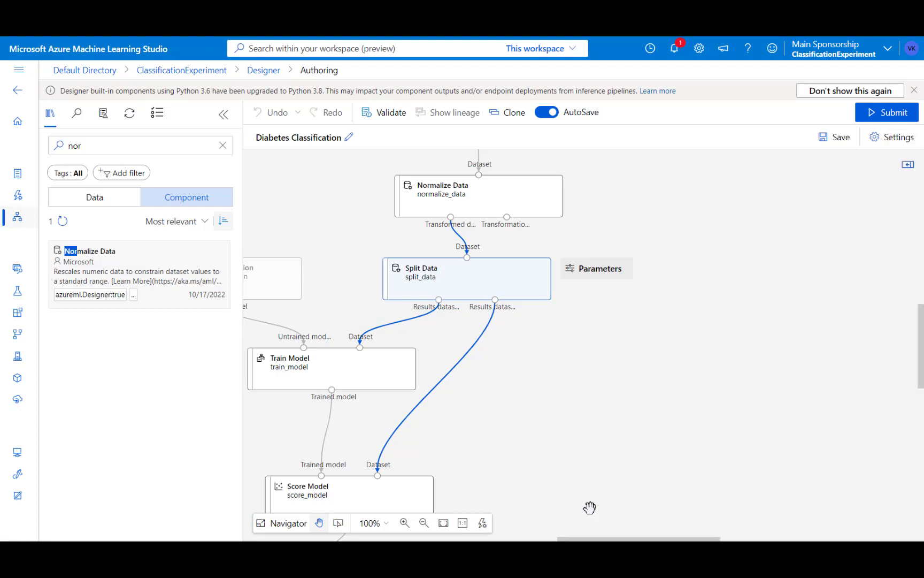
pyautogui.moveTo(578, 540); pyautogui.dragTo(544, 541)
pyautogui.click(713, 390)
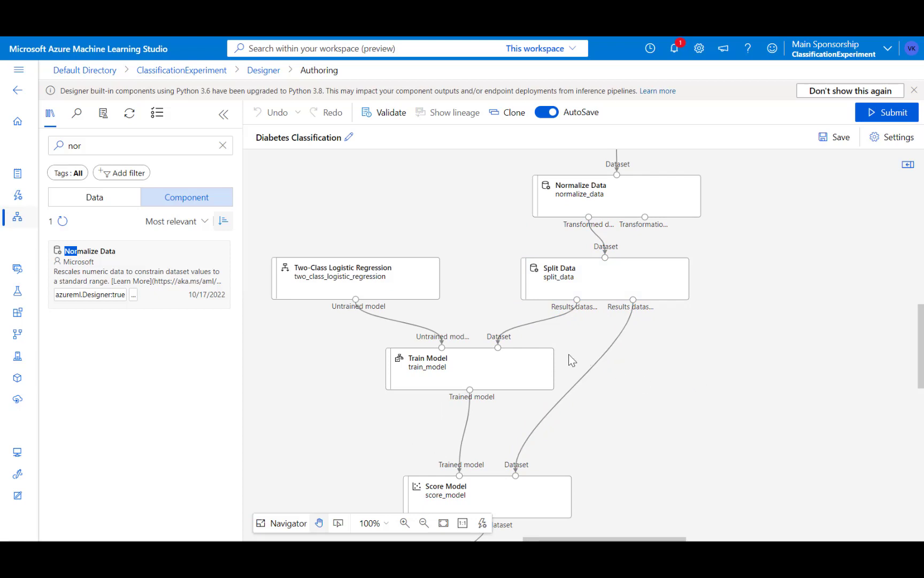
# - Examine how the Two-Class Logistic Regression and Split Data components feed into Train Model
pyautogui.click(403, 289)
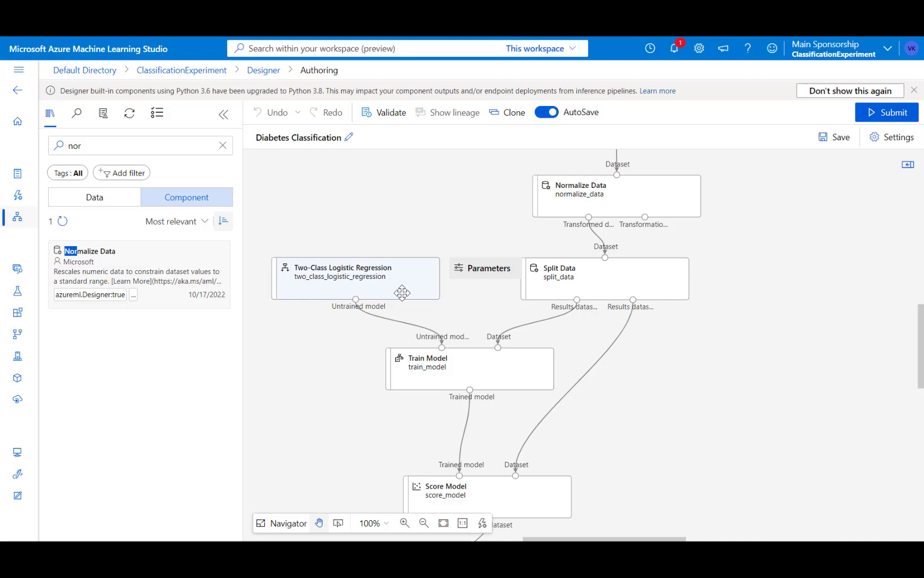
pyautogui.click(403, 304)
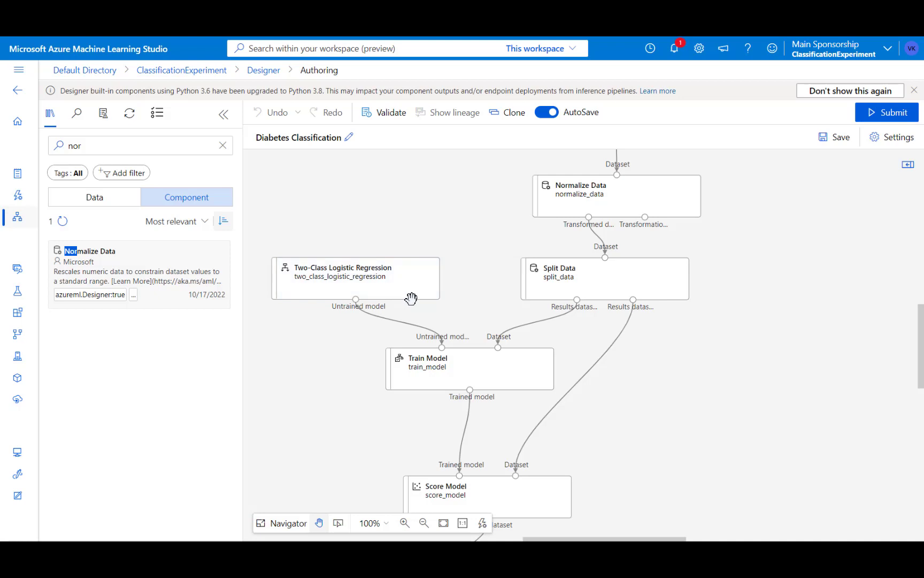
pyautogui.click(408, 282)
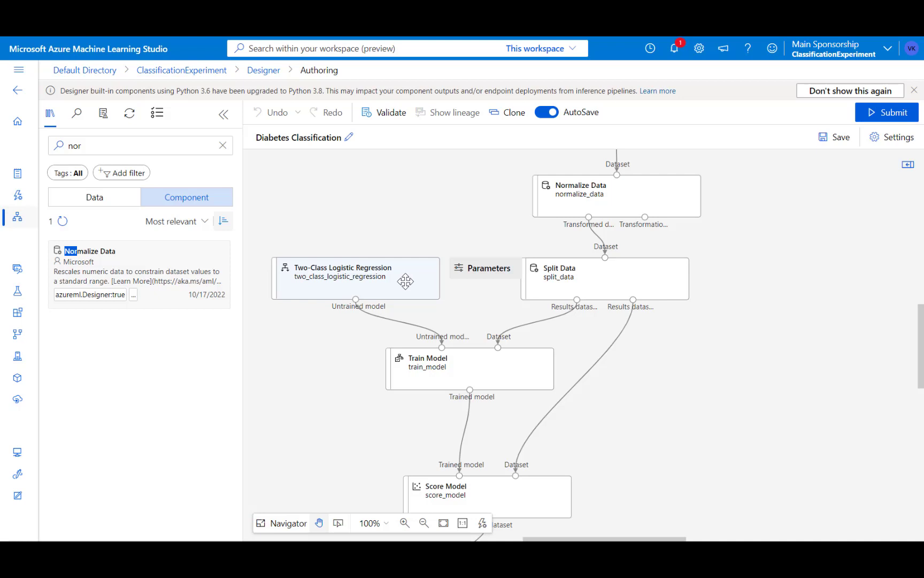
pyautogui.click(483, 267)
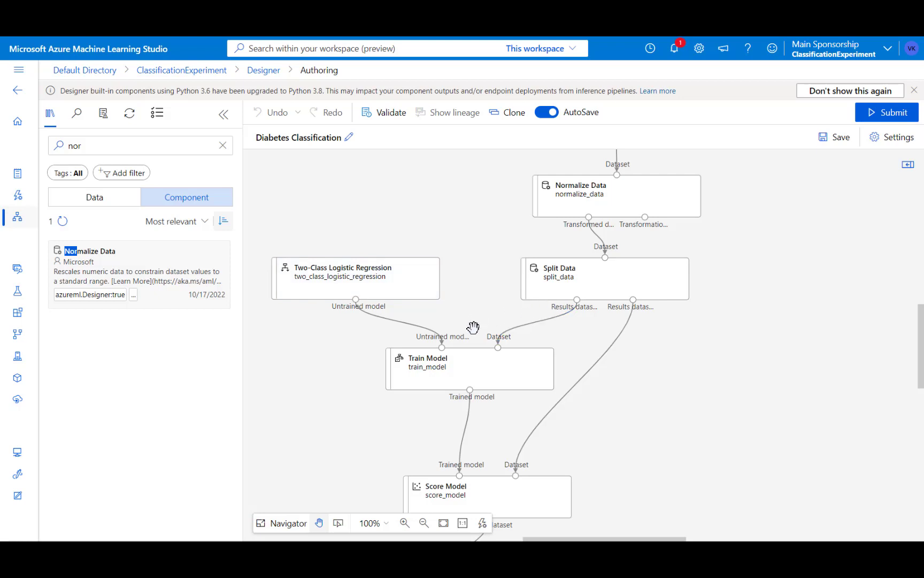
pyautogui.click(464, 364)
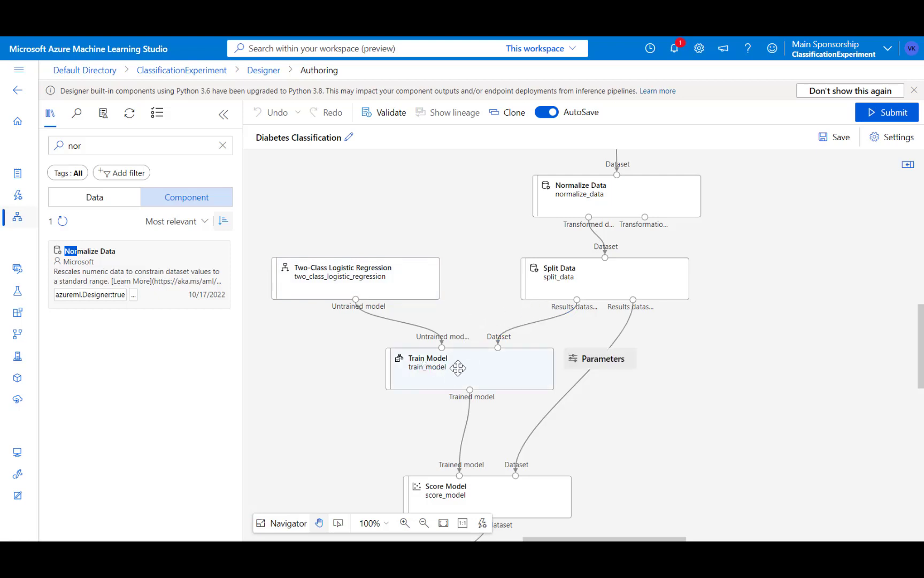
pyautogui.click(357, 343)
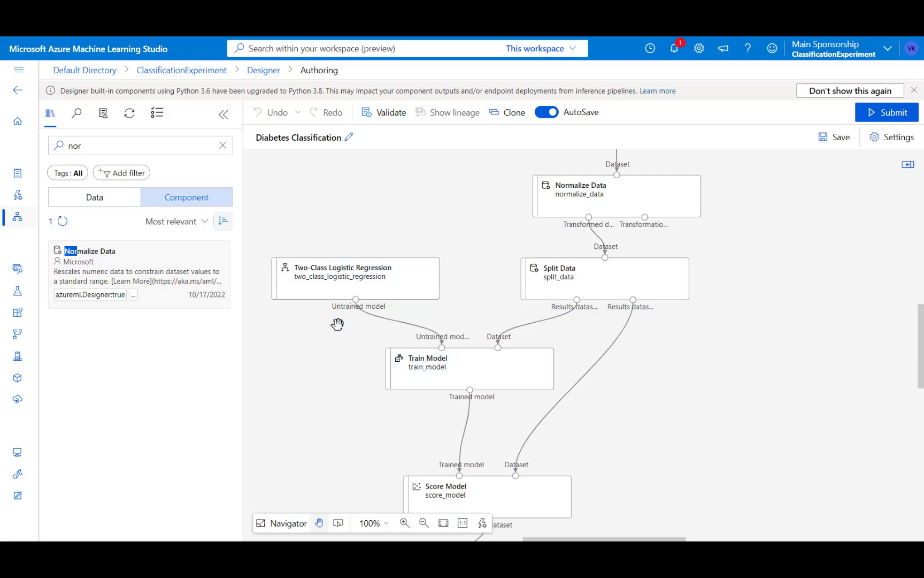
pyautogui.click(302, 273)
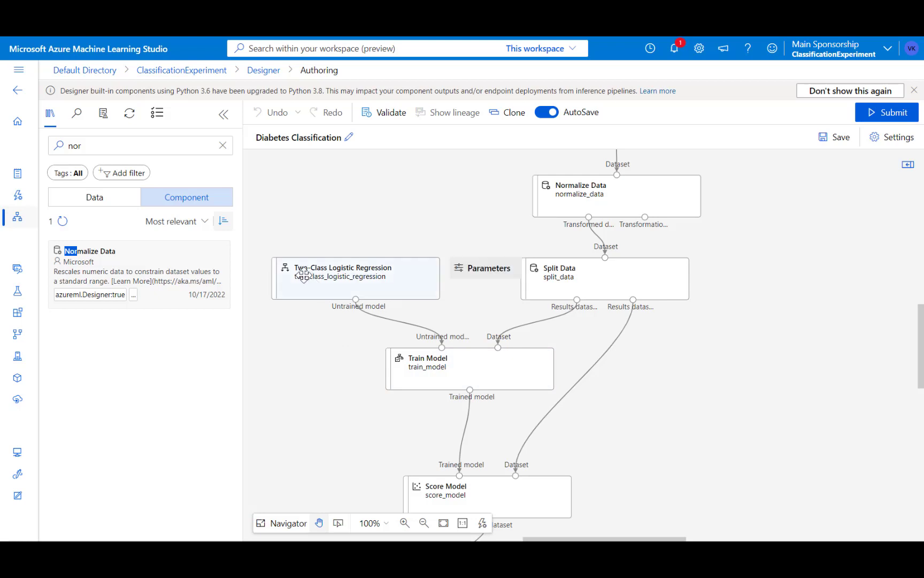
pyautogui.click(556, 282)
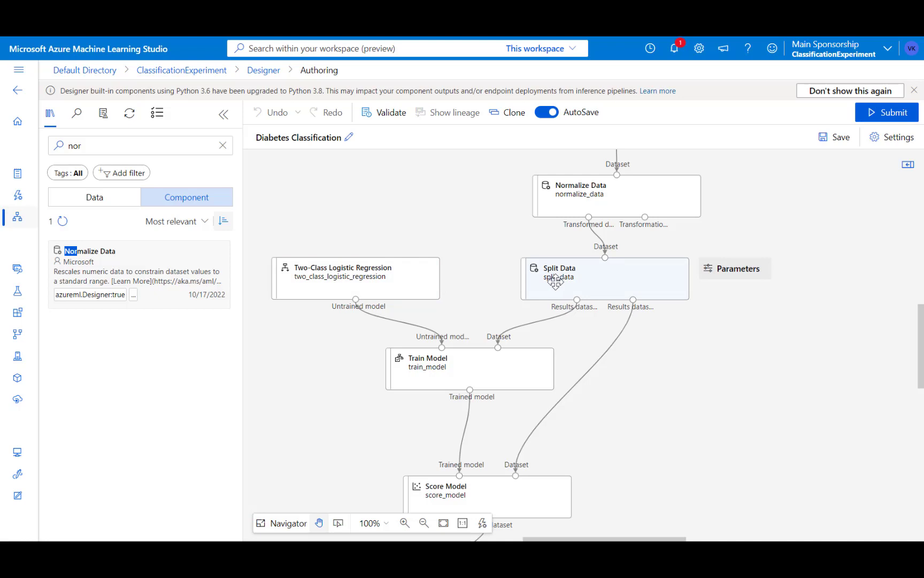
pyautogui.click(663, 349)
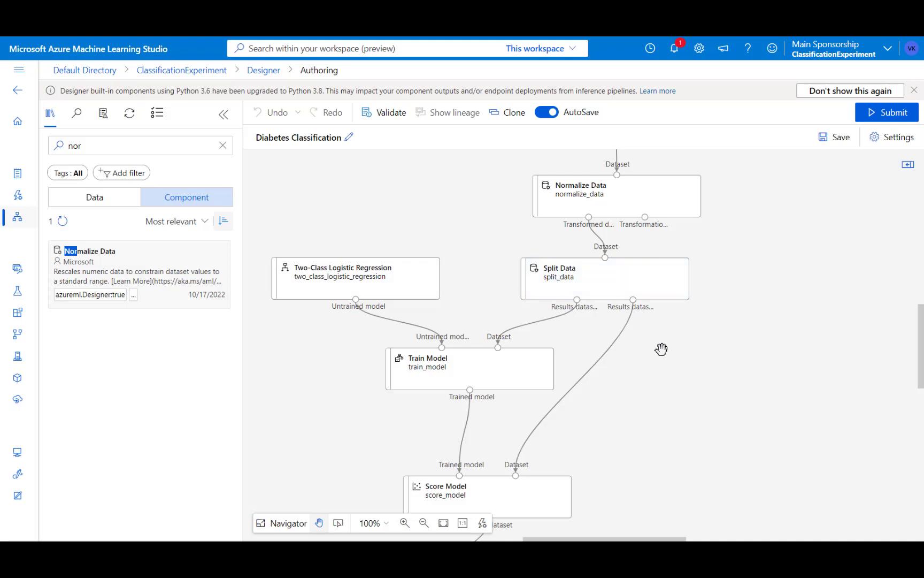
# - Review the Train Model component's label column and model explanations settings, and close its details
pyautogui.scroll(-2, 588, 331)
pyautogui.click(498, 303)
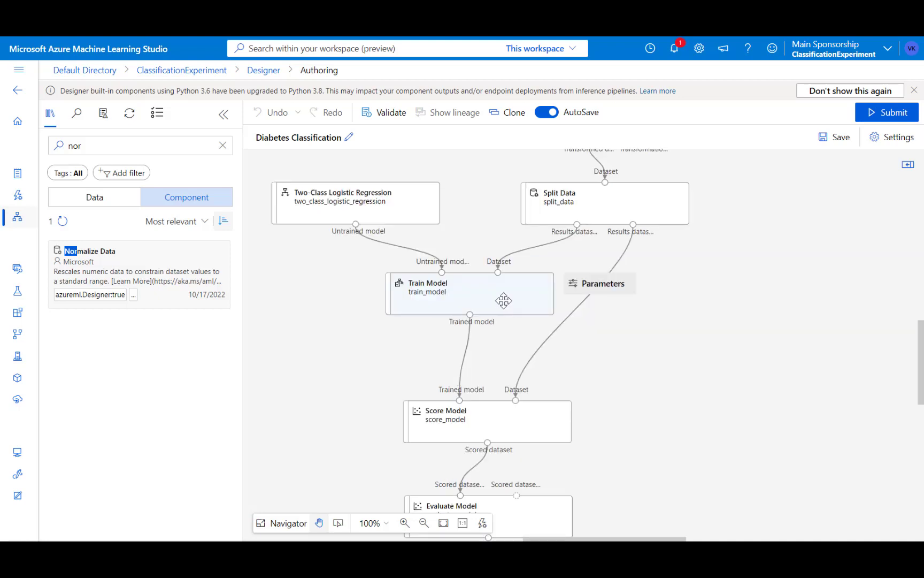
pyautogui.click(471, 353)
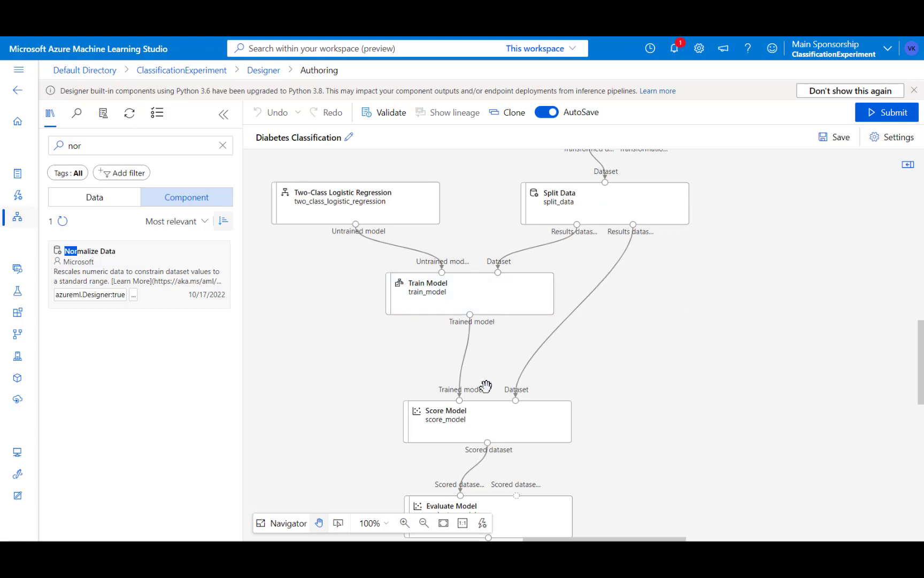
pyautogui.click(481, 415)
pyautogui.click(495, 302)
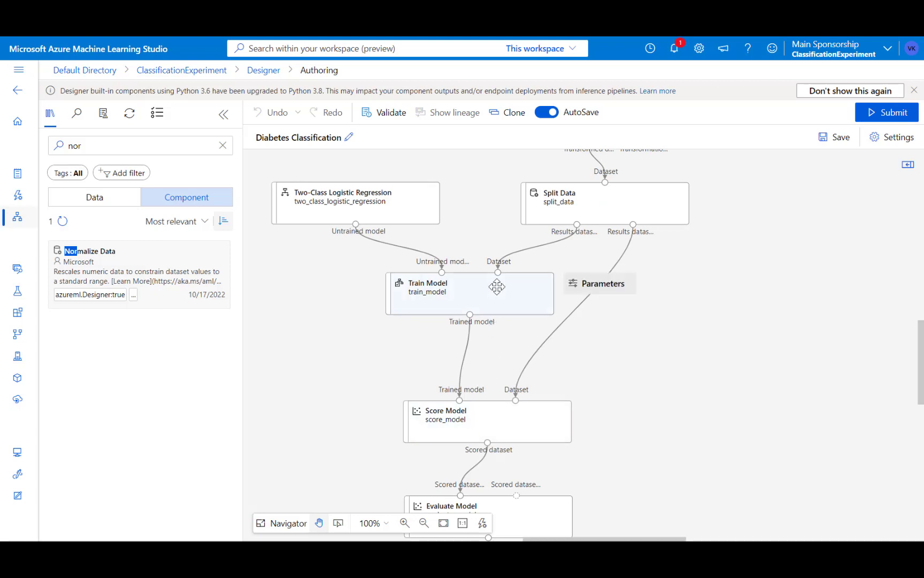
pyautogui.click(491, 291)
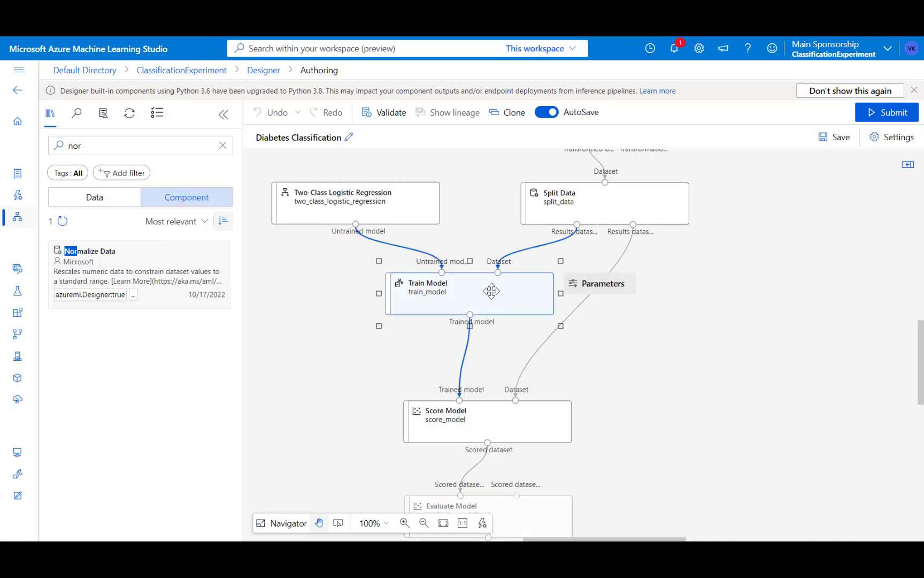
pyautogui.click(459, 298)
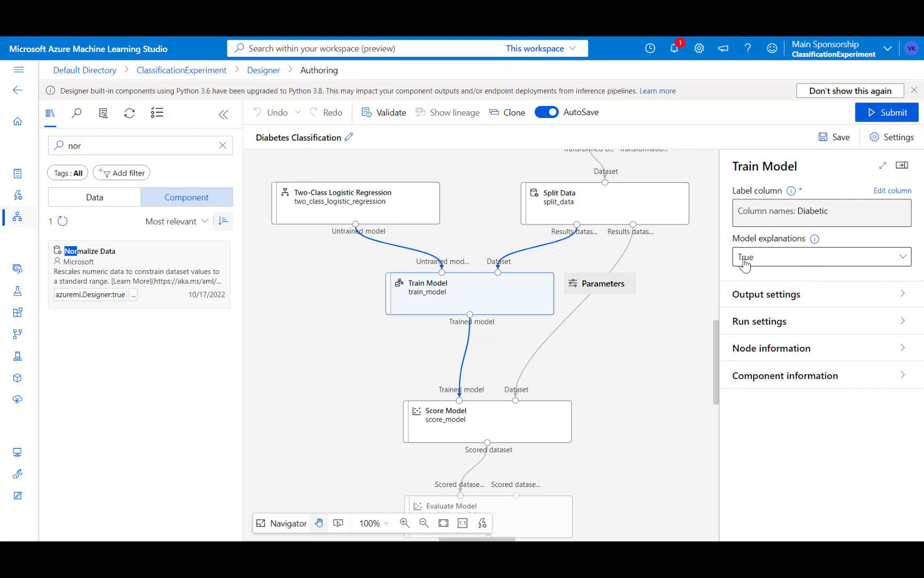
pyautogui.click(902, 165)
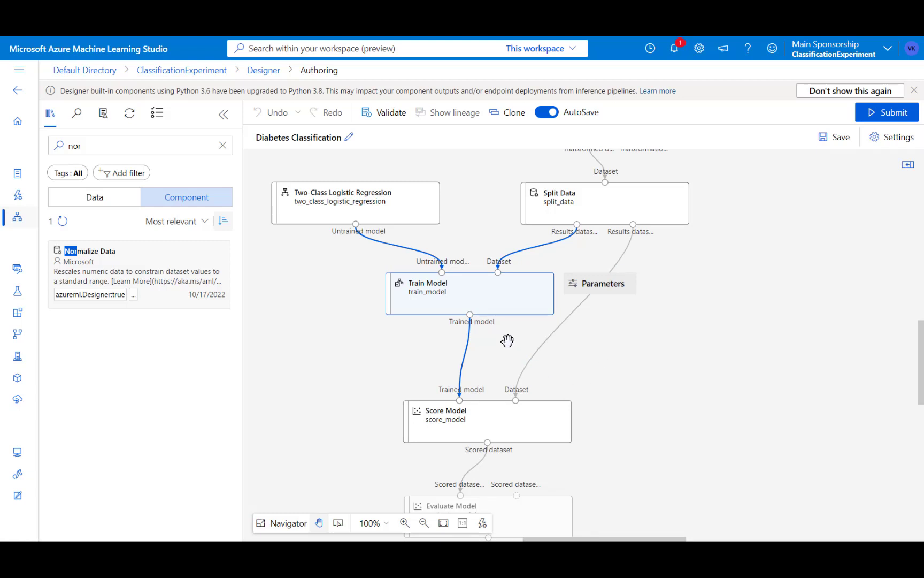
# - Review the Score Model component's settings and its connection to Evaluate Model, and close its details
pyautogui.scroll(-1, 503, 370)
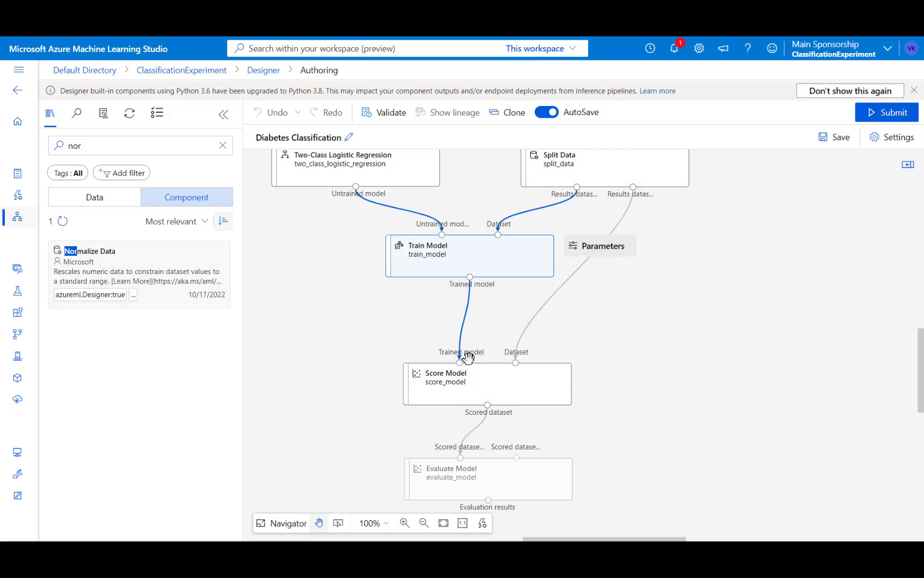
pyautogui.click(510, 389)
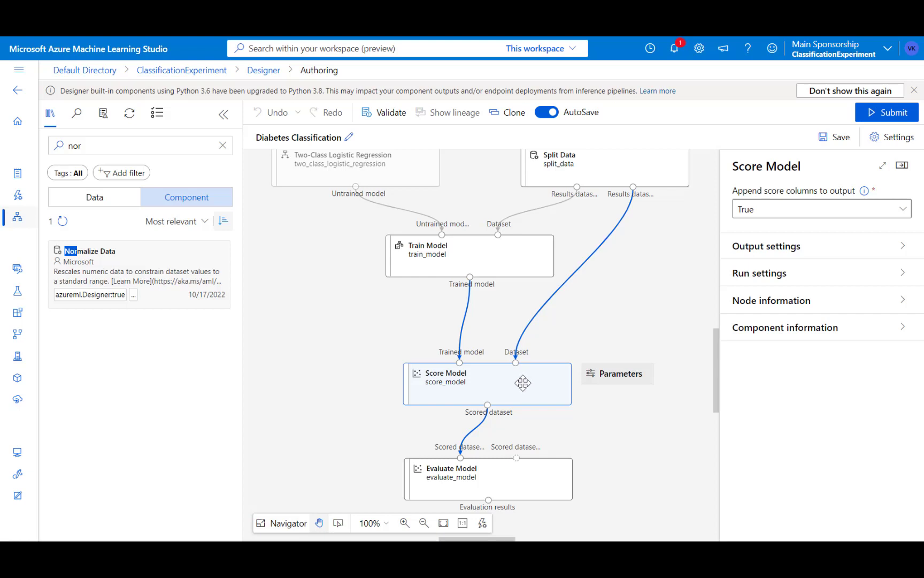
pyautogui.scroll(-3, 523, 385)
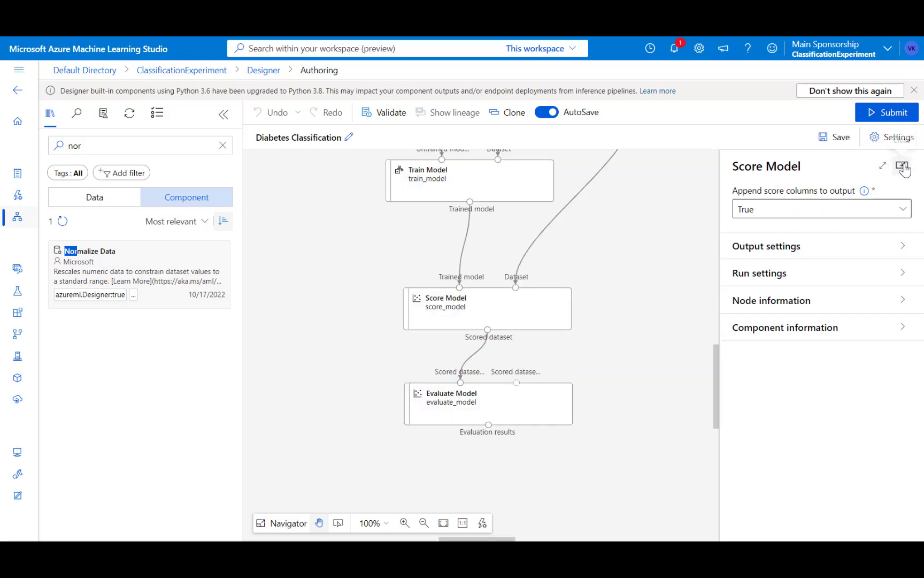
pyautogui.click(902, 165)
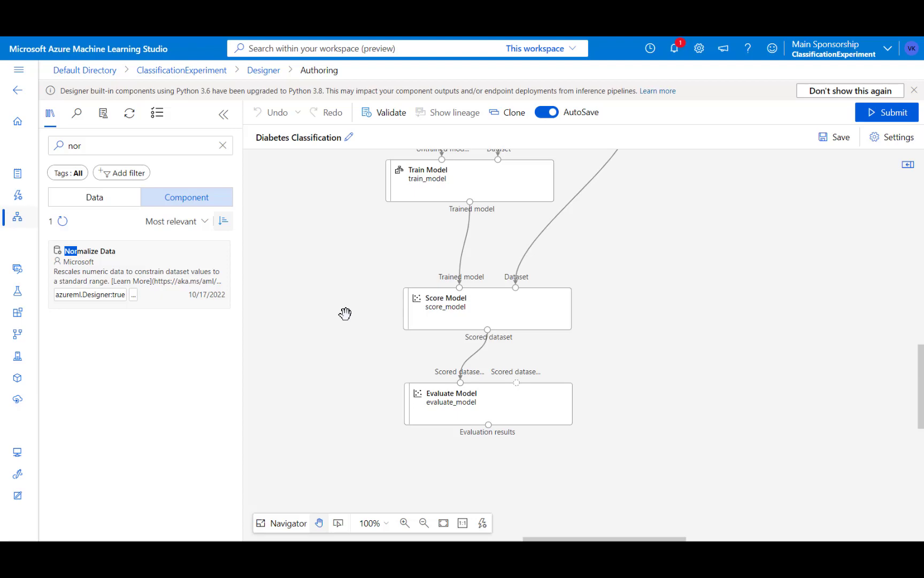
# - Open the Diabetes Classification job created Oct 16, 2022 10:33 PM from the Designer's list of pipeline jobs
pyautogui.click(17, 223)
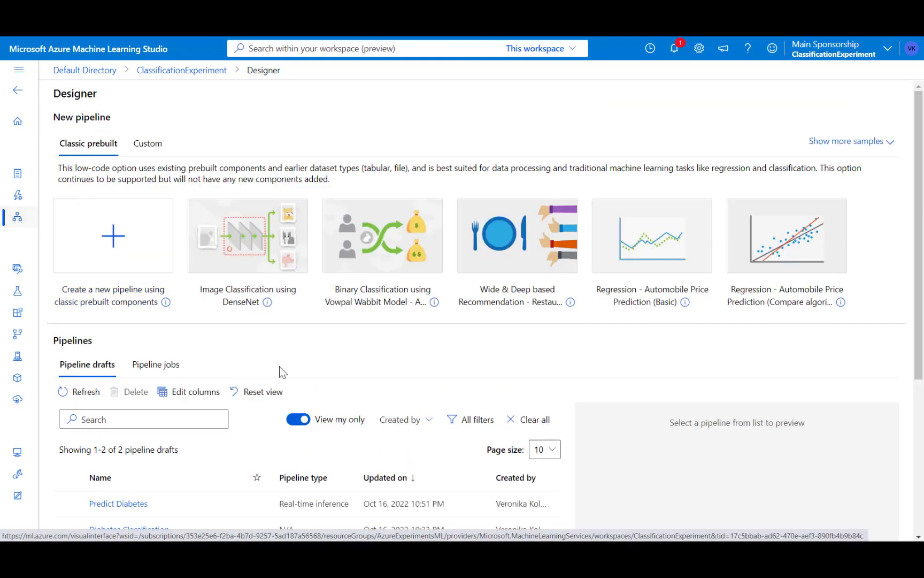
pyautogui.click(178, 367)
pyautogui.scroll(-4, 252, 363)
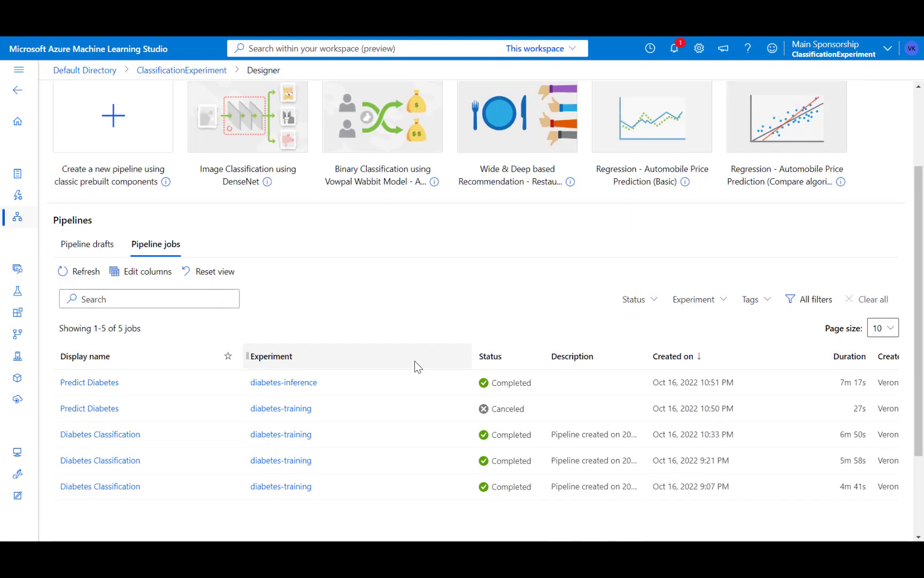
pyautogui.scroll(-1, 412, 369)
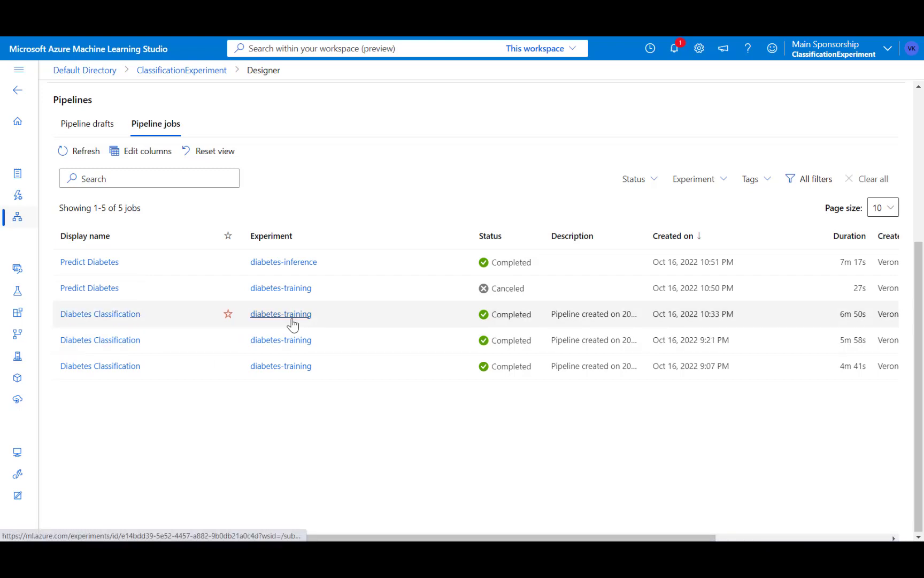
pyautogui.click(114, 320)
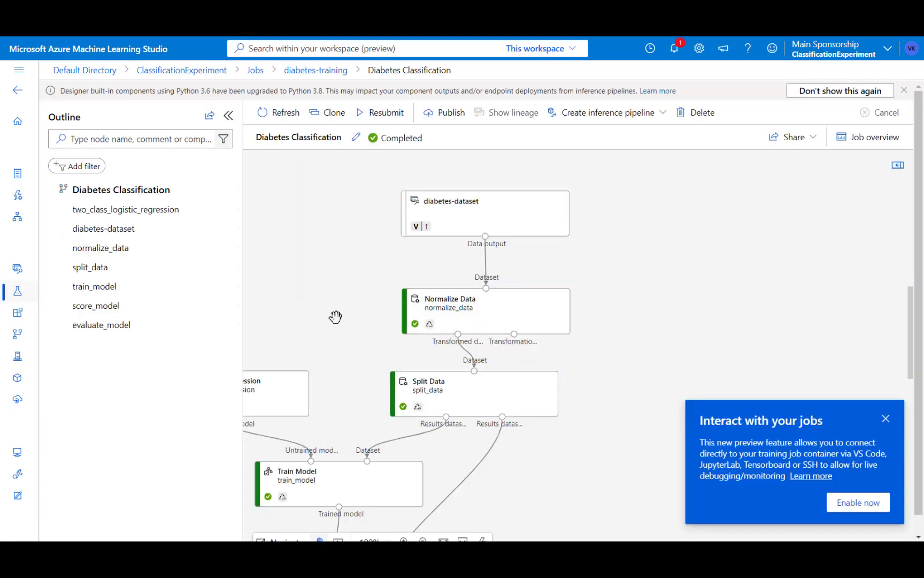
# - Dismiss the job interaction notice and preview the Evaluate Model component's evaluation results
pyautogui.click(886, 420)
pyautogui.scroll(-1, 749, 401)
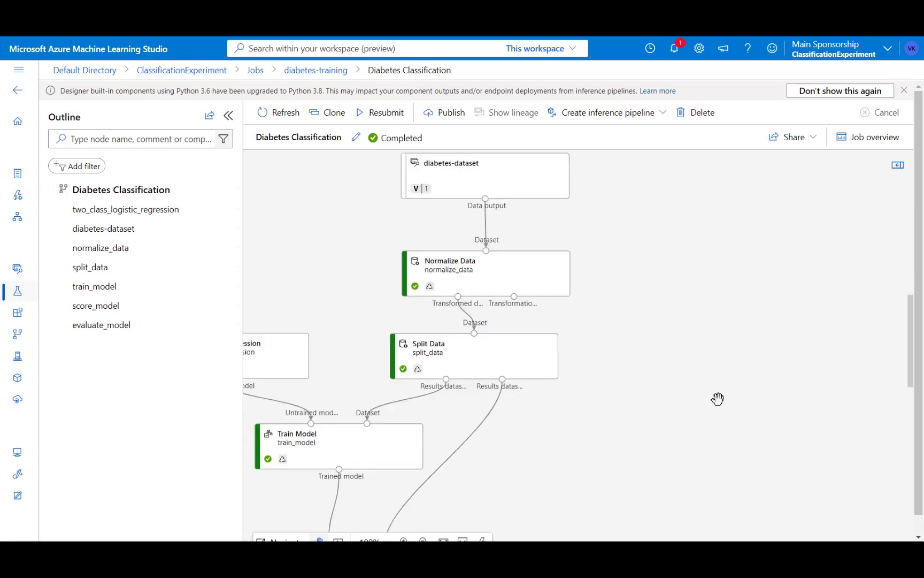
pyautogui.scroll(-5, 594, 340)
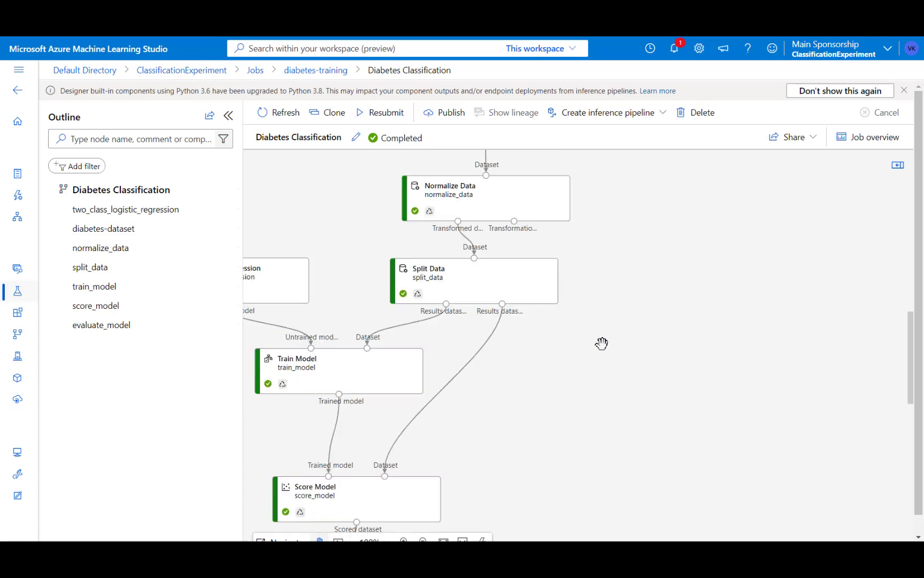
pyautogui.scroll(-2, 603, 343)
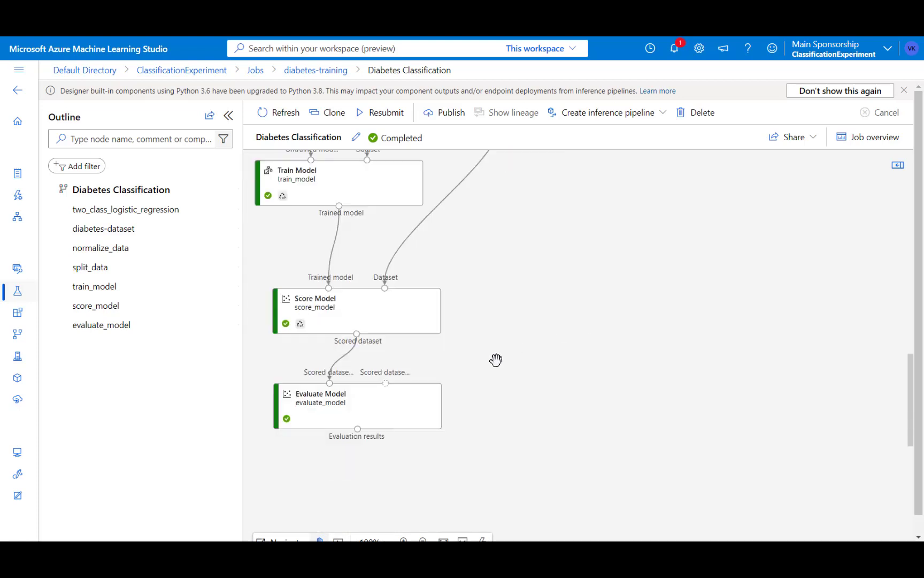
pyautogui.rightClick(392, 414)
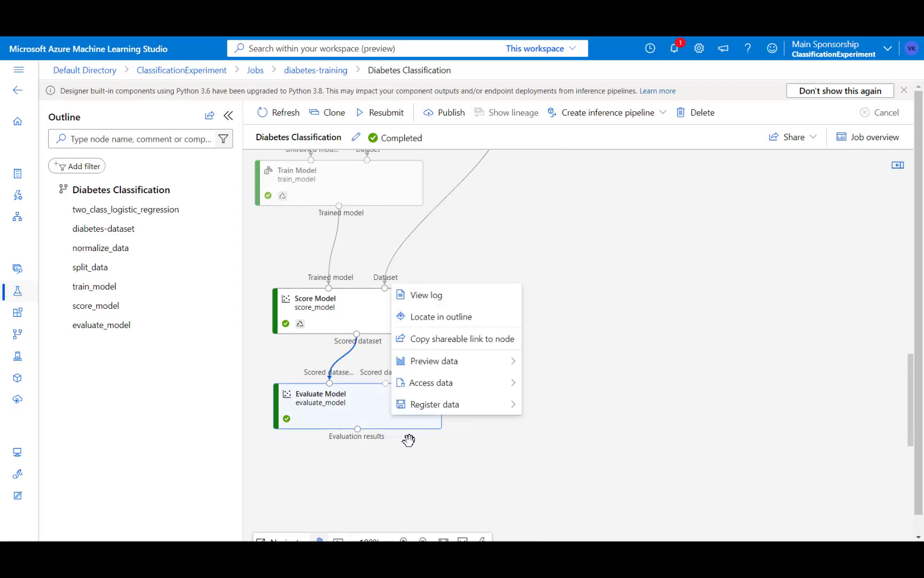
pyautogui.moveTo(459, 366)
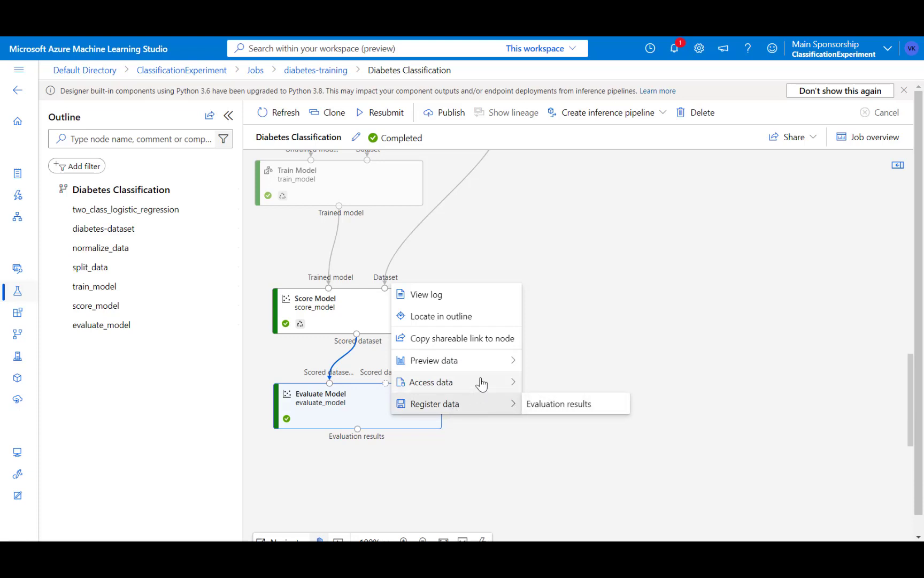
pyautogui.moveTo(492, 362)
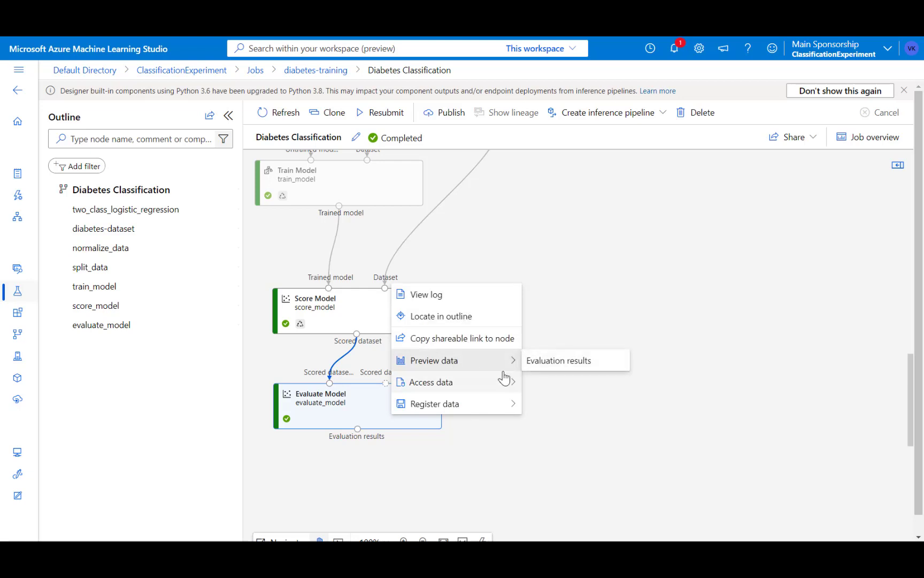
pyautogui.click(559, 360)
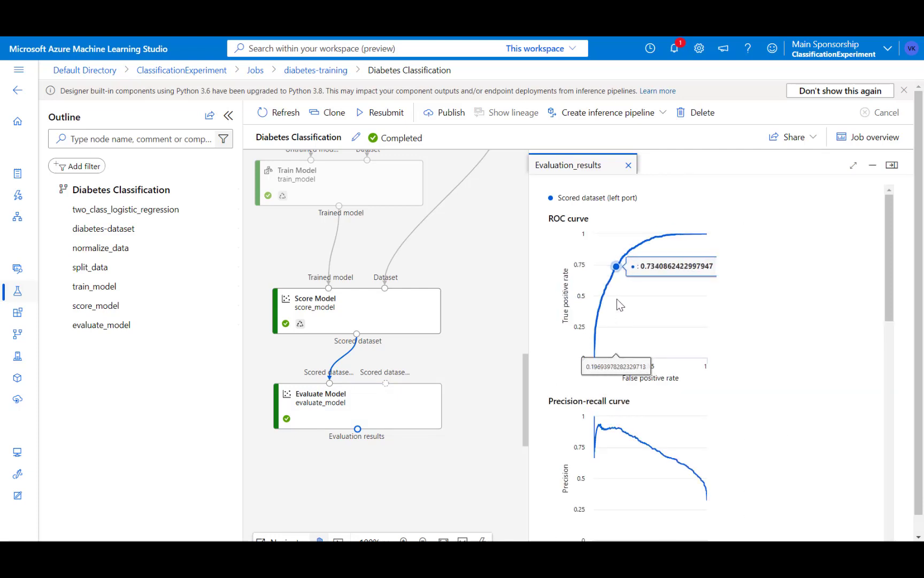
# - Review the ROC, precision-recall and lift curves, the classification metrics and the confusion matrix in the evaluation results
pyautogui.scroll(-1, 769, 332)
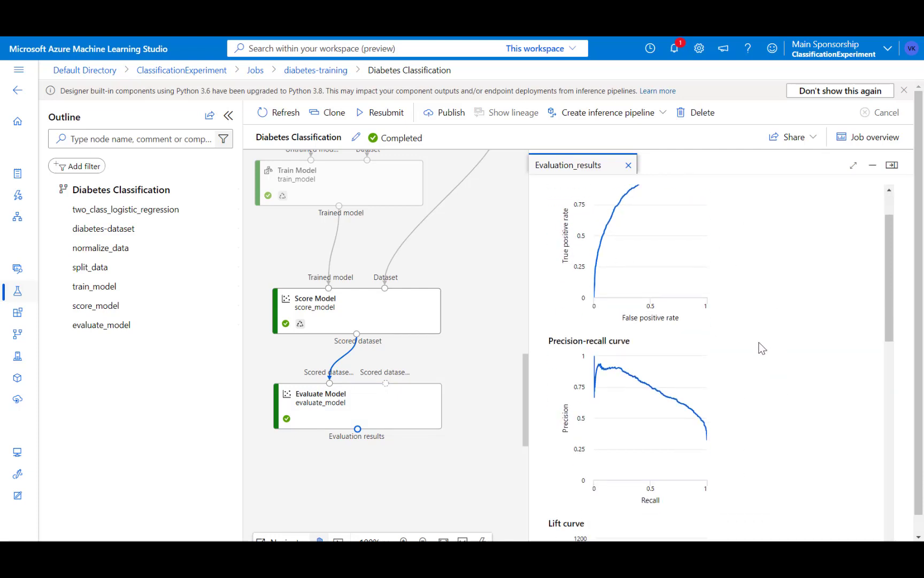
pyautogui.scroll(-2, 778, 369)
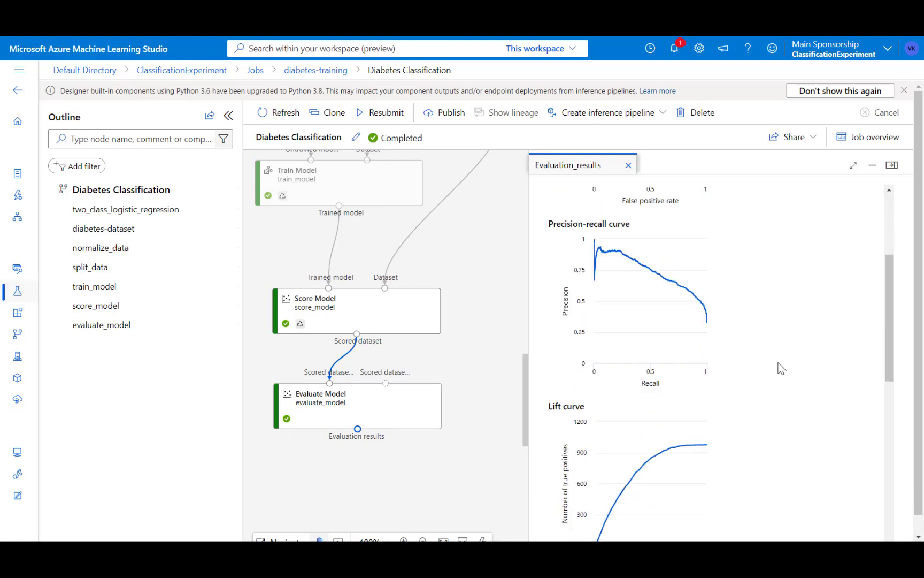
pyautogui.scroll(-1, 782, 368)
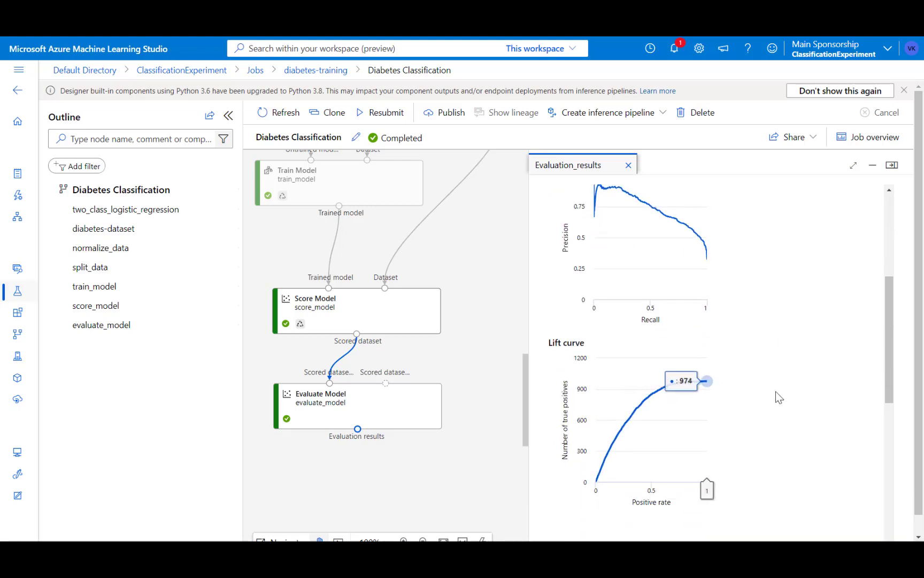
pyautogui.scroll(-3, 776, 396)
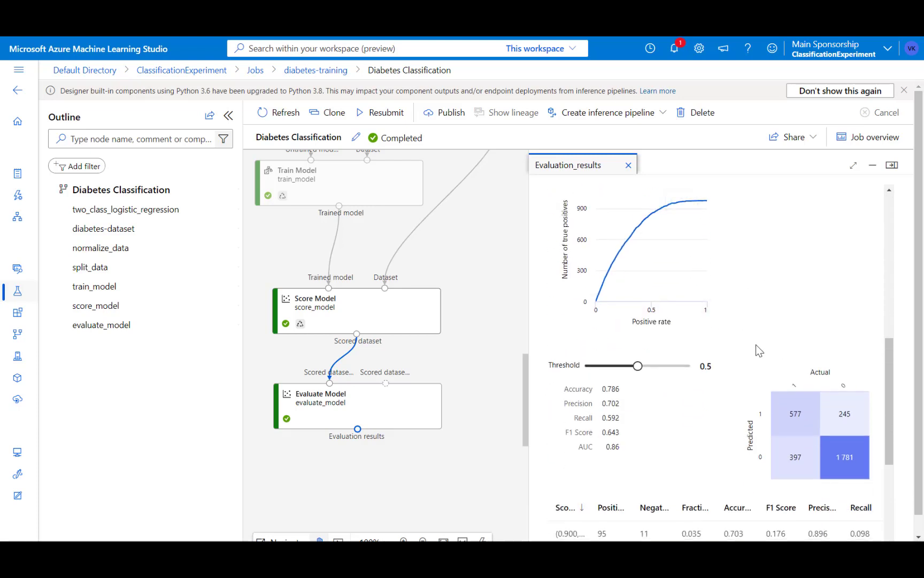
# - Set the evaluation threshold to 0.77 to compare the metrics and confusion matrix
pyautogui.scroll(-1, 752, 348)
pyautogui.moveTo(637, 306); pyautogui.dragTo(666, 317)
pyautogui.scroll(-1, 785, 379)
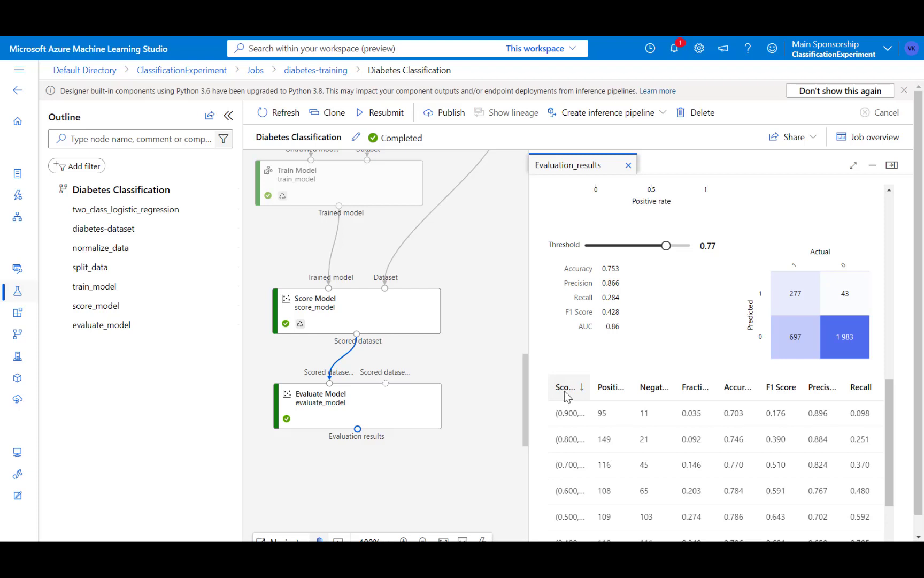
# - Review the score bin table and the charts again, and close the evaluation results
pyautogui.scroll(-2, 617, 412)
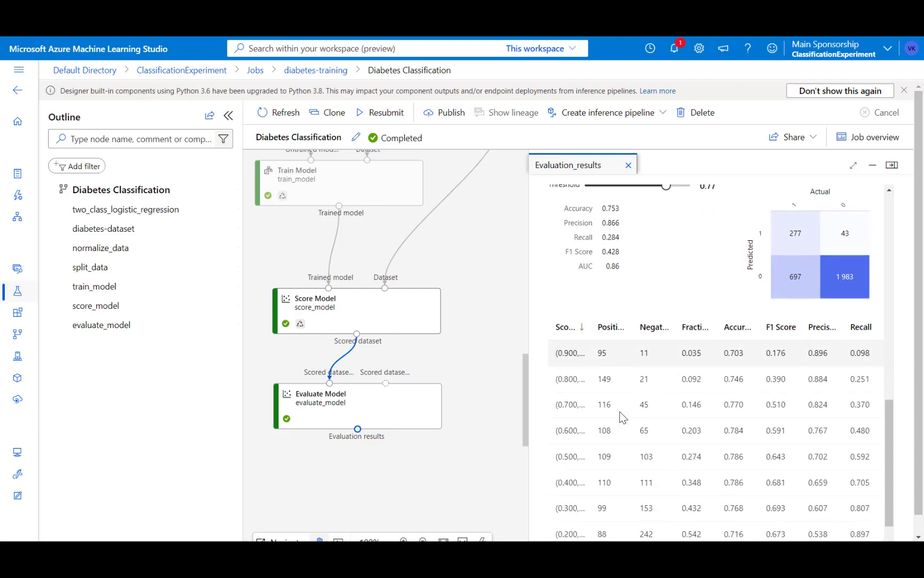
pyautogui.scroll(-1, 642, 410)
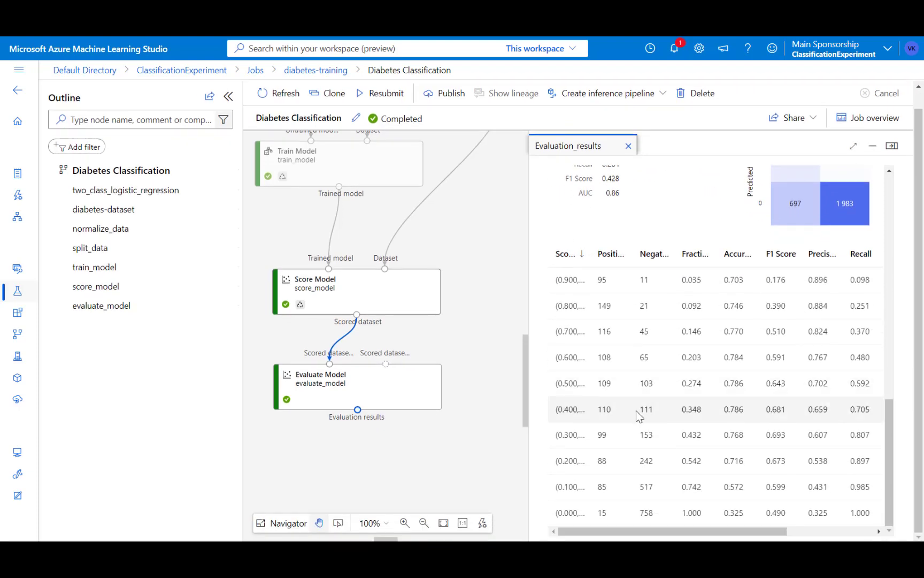
pyautogui.moveTo(662, 535); pyautogui.dragTo(618, 488)
pyautogui.scroll(10, 653, 312)
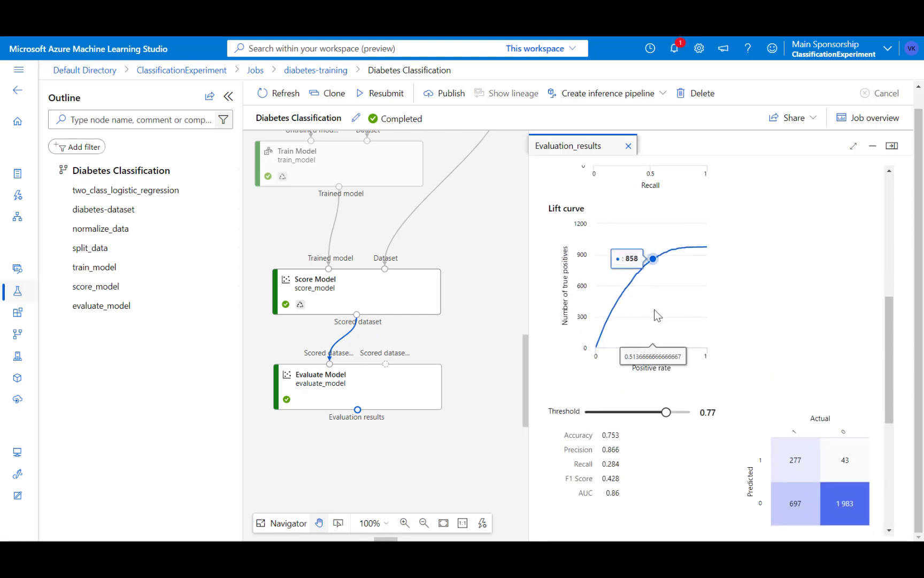
pyautogui.scroll(2, 796, 302)
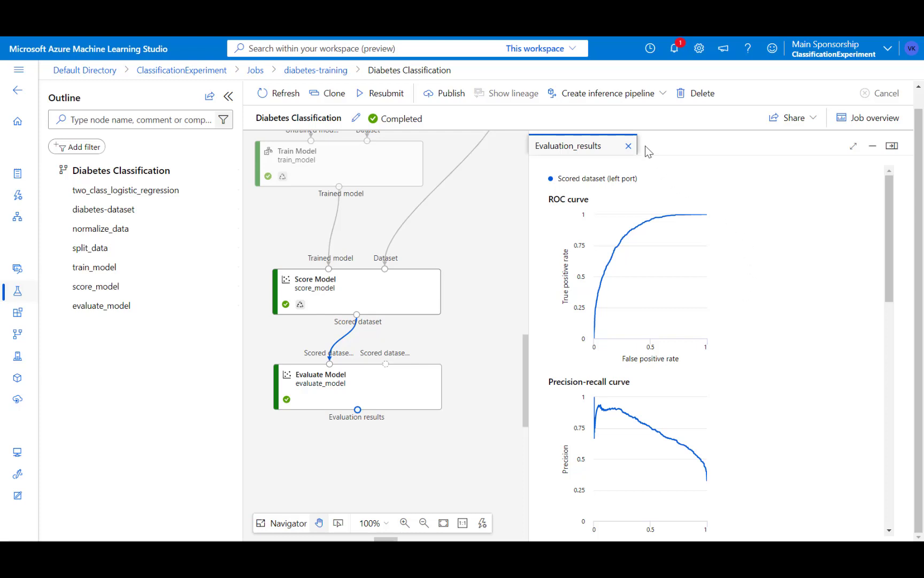
pyautogui.click(629, 146)
# - Preview the diabetes-dataset component's data, check the Diabetic label column, and close the preview
pyautogui.scroll(1, 550, 318)
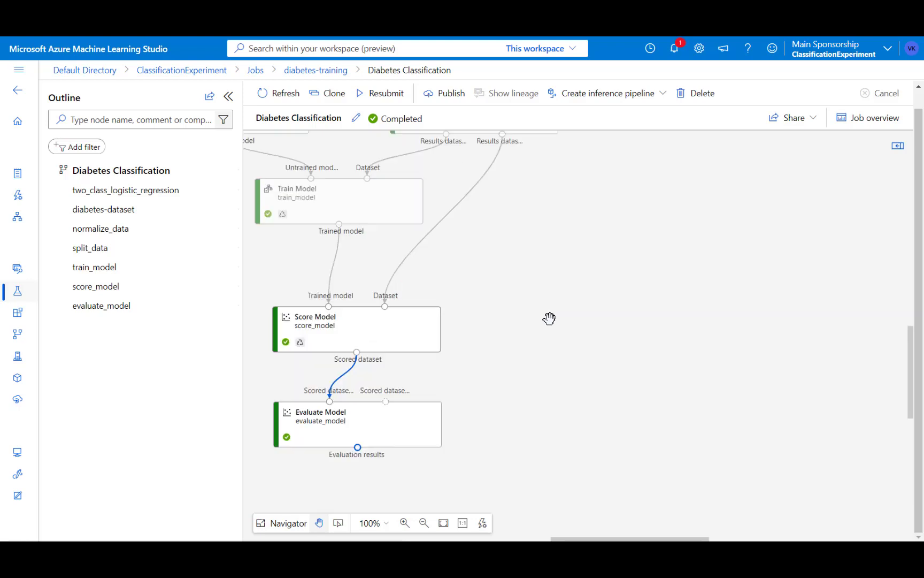
pyautogui.scroll(3, 550, 318)
pyautogui.scroll(2, 550, 309)
pyautogui.scroll(2, 551, 307)
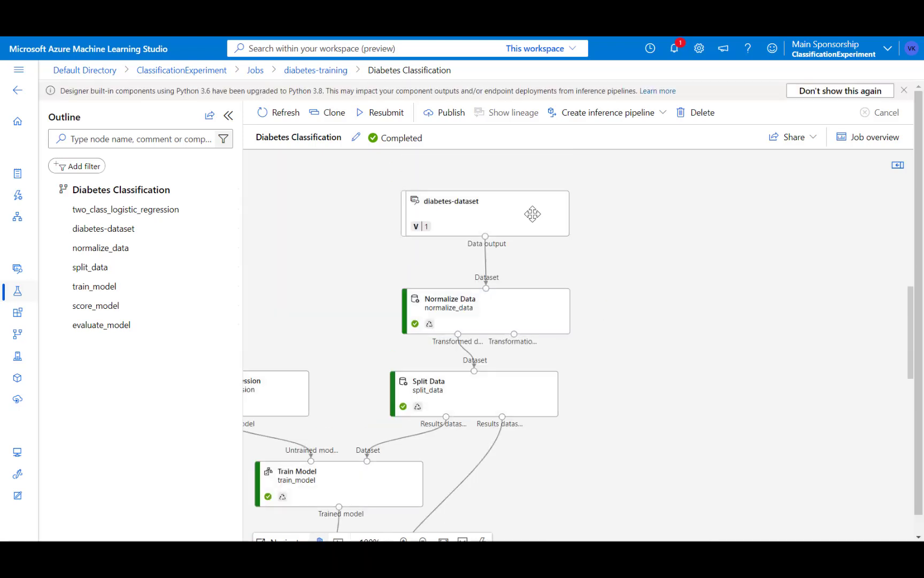
pyautogui.rightClick(519, 214)
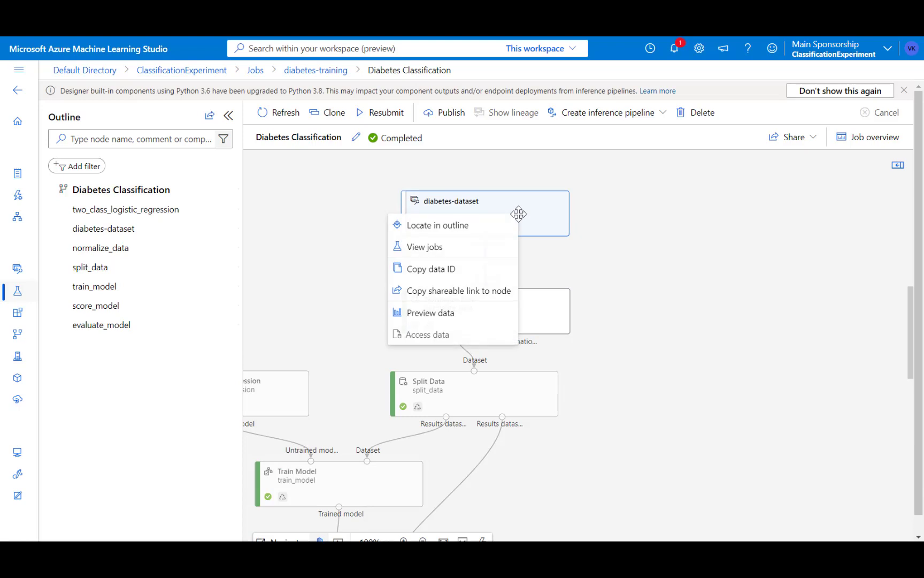
pyautogui.click(465, 313)
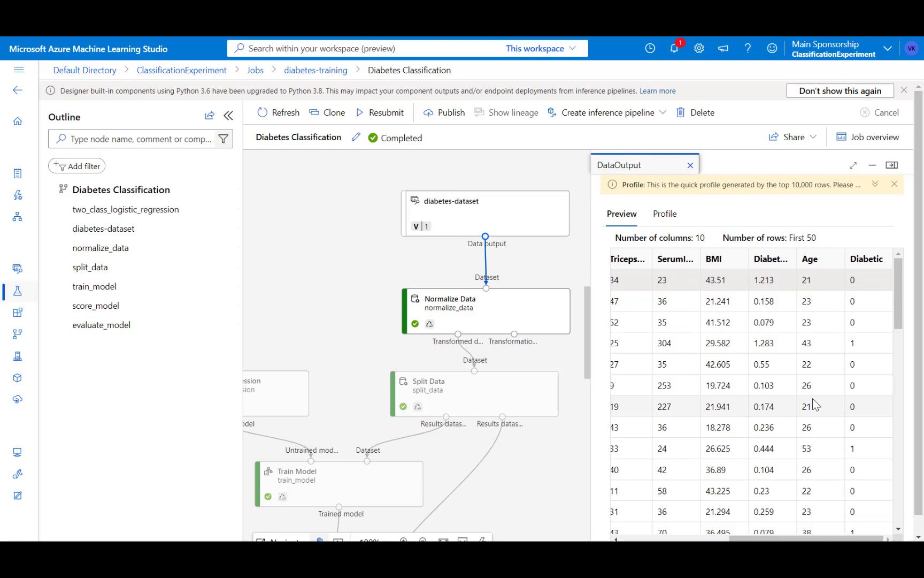
pyautogui.click(866, 280)
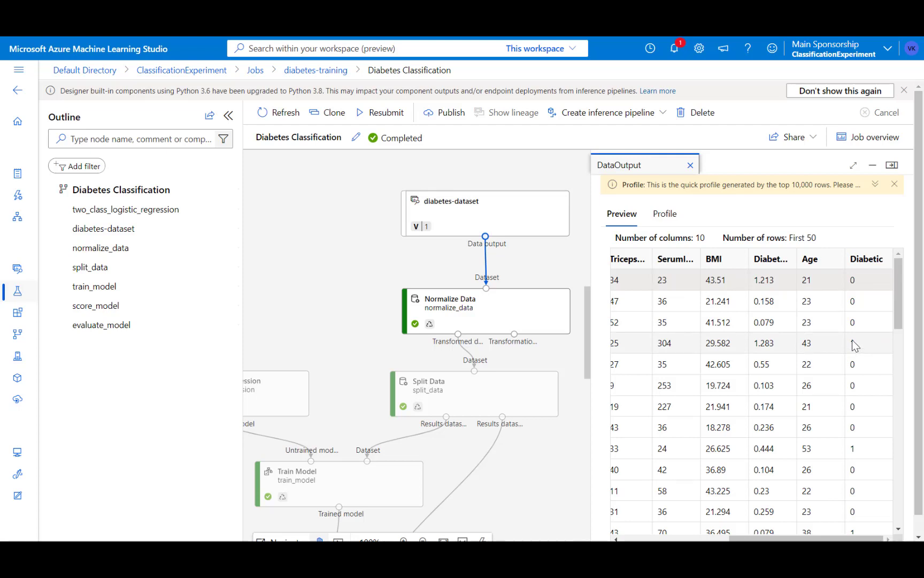
pyautogui.click(692, 166)
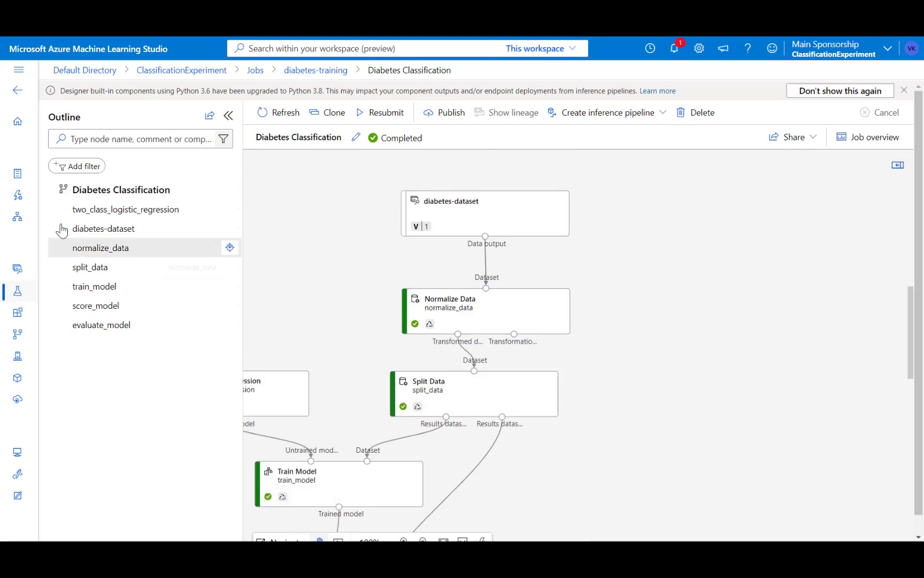
# - Reopen the diabetes-training experiment's Diabetes Classification job created Oct 16, 2022 10:33 PM and view its inference pipeline creation options
pyautogui.click(19, 221)
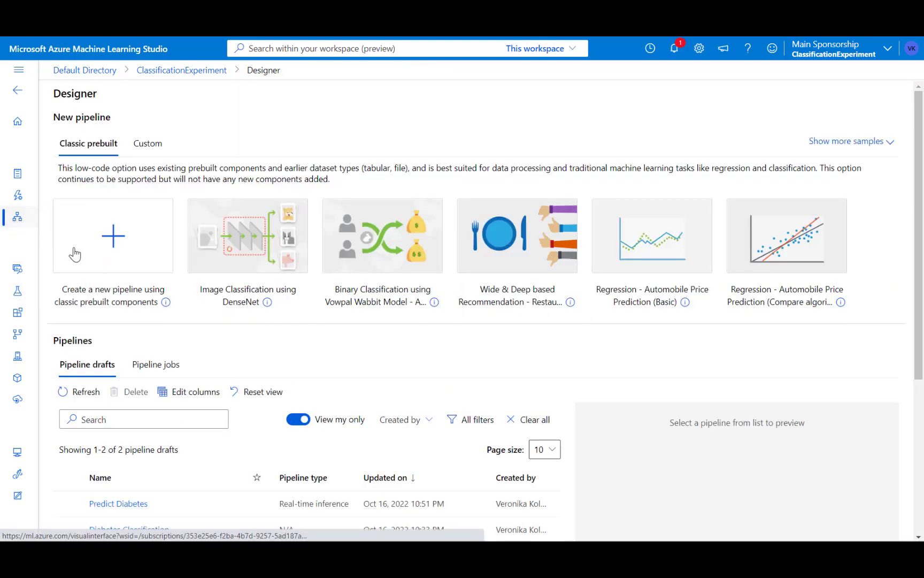
pyautogui.scroll(-2, 292, 343)
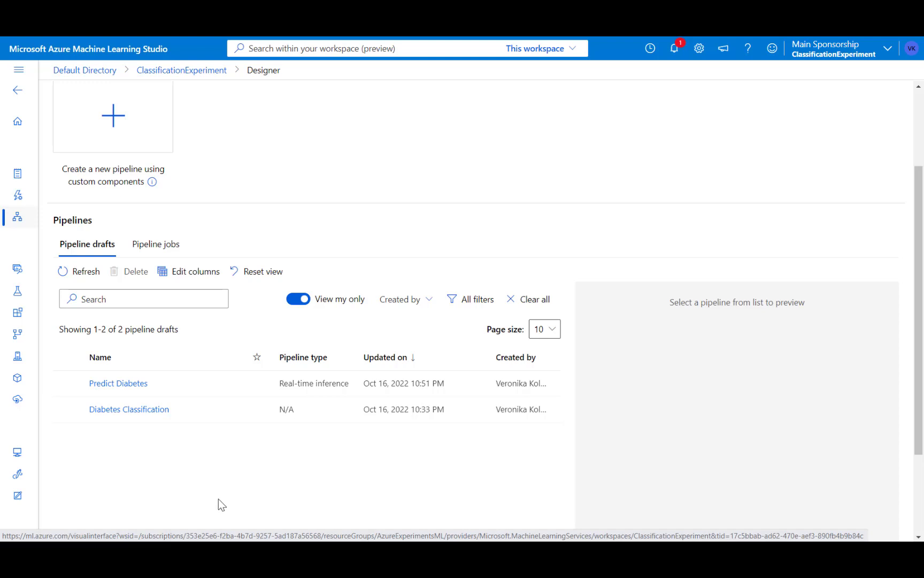
pyautogui.click(18, 297)
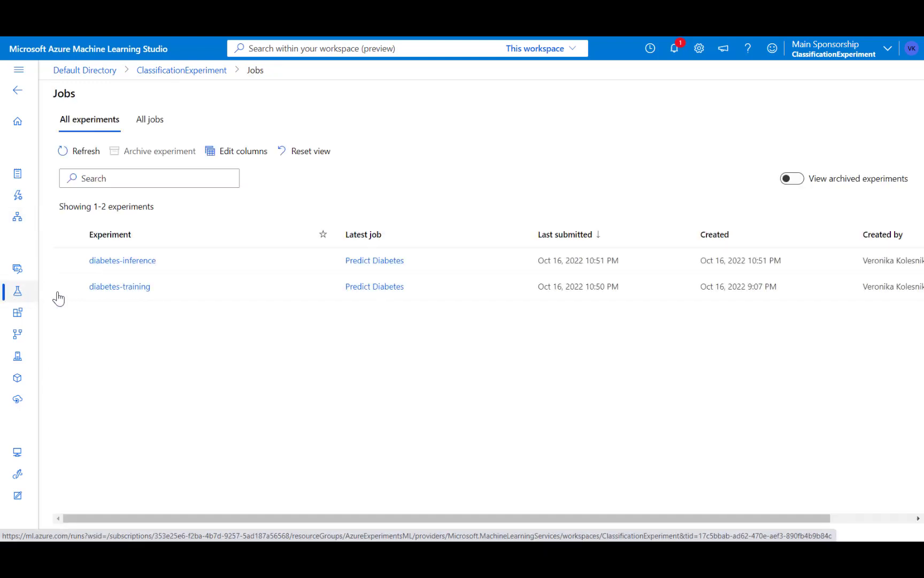
pyautogui.click(116, 289)
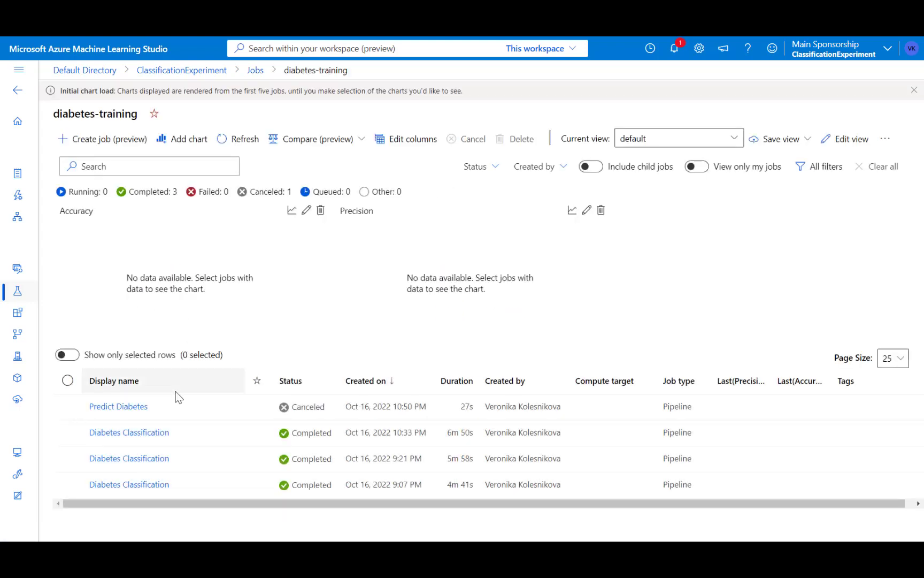
pyautogui.click(153, 437)
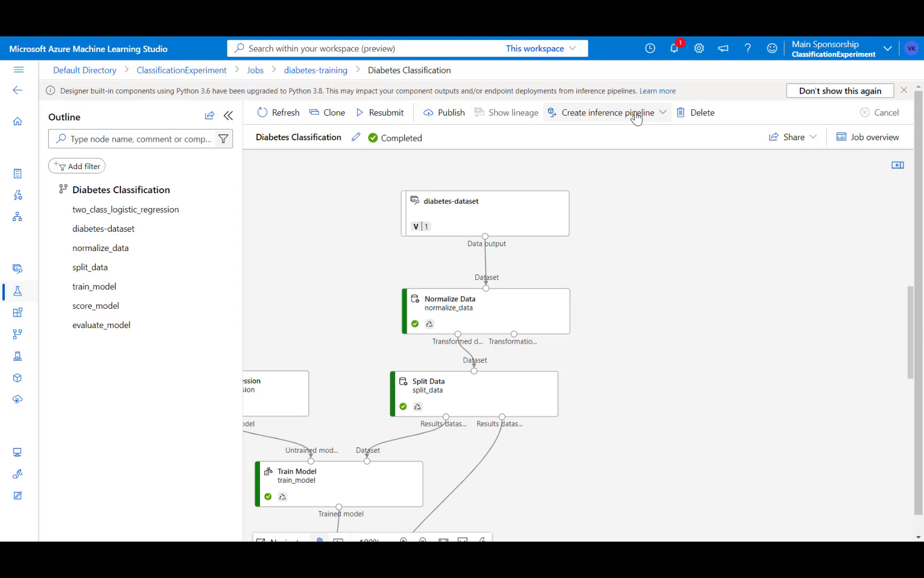
pyautogui.click(636, 119)
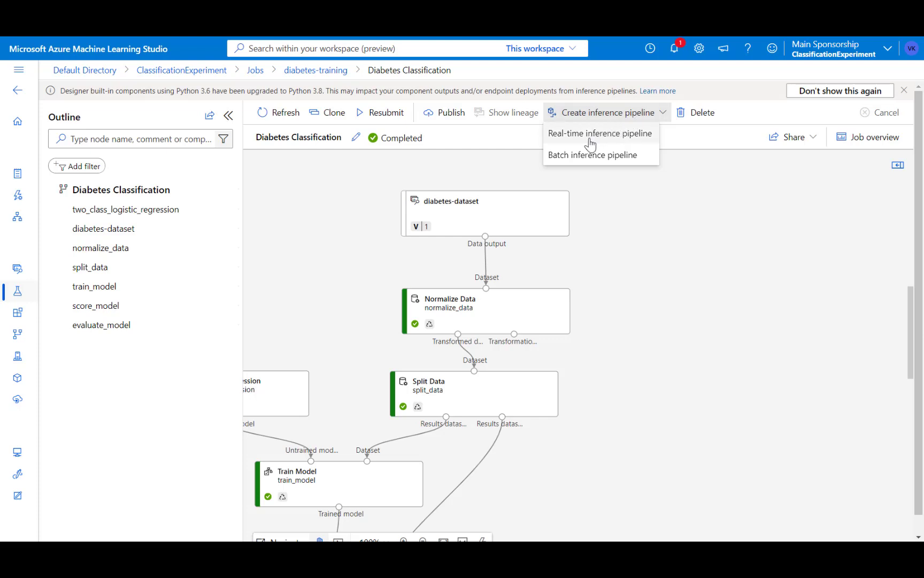
# - Open the Predict Diabetes real-time inference draft from the Designer's pipeline drafts
pyautogui.click(22, 222)
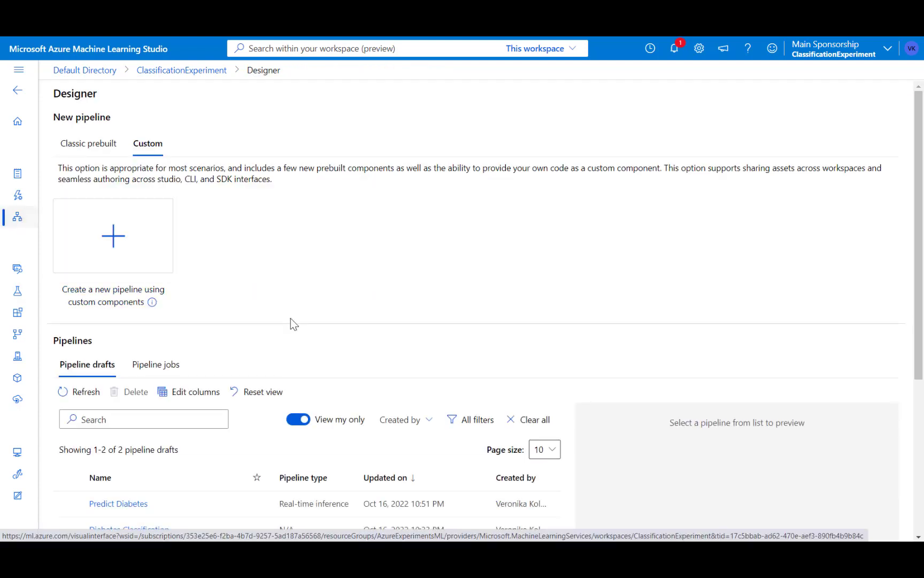
pyautogui.scroll(-1, 290, 319)
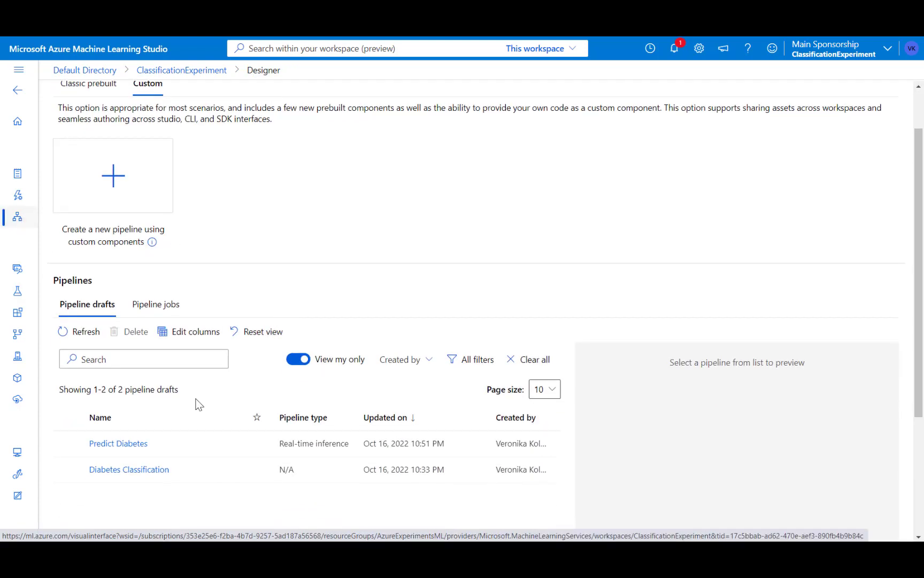
pyautogui.click(133, 443)
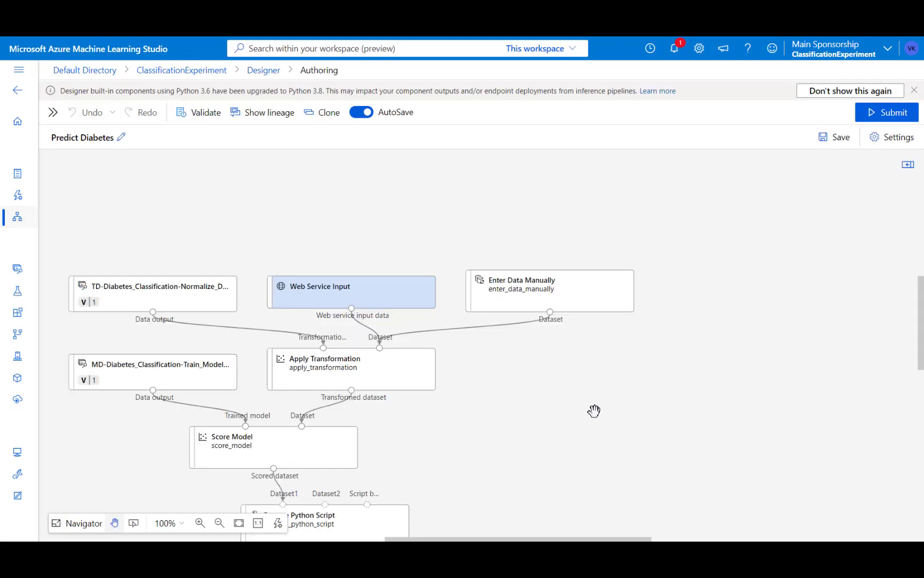
# - Examine how the Predict Diabetes pipeline flows from Web Service Input through Apply Transformation, Score Model and Execute Python Script to Web Service Output
pyautogui.moveTo(549, 540); pyautogui.dragTo(517, 540)
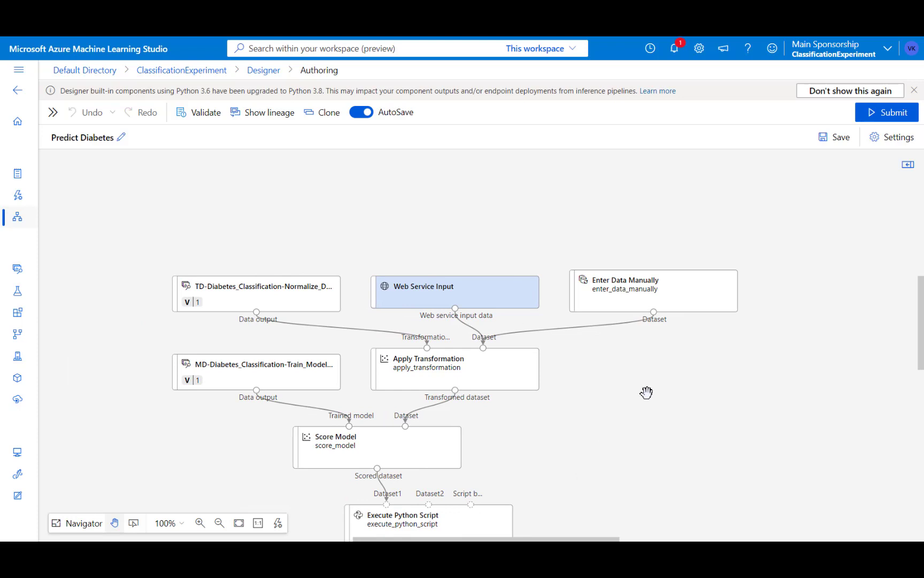
pyautogui.scroll(-3, 646, 393)
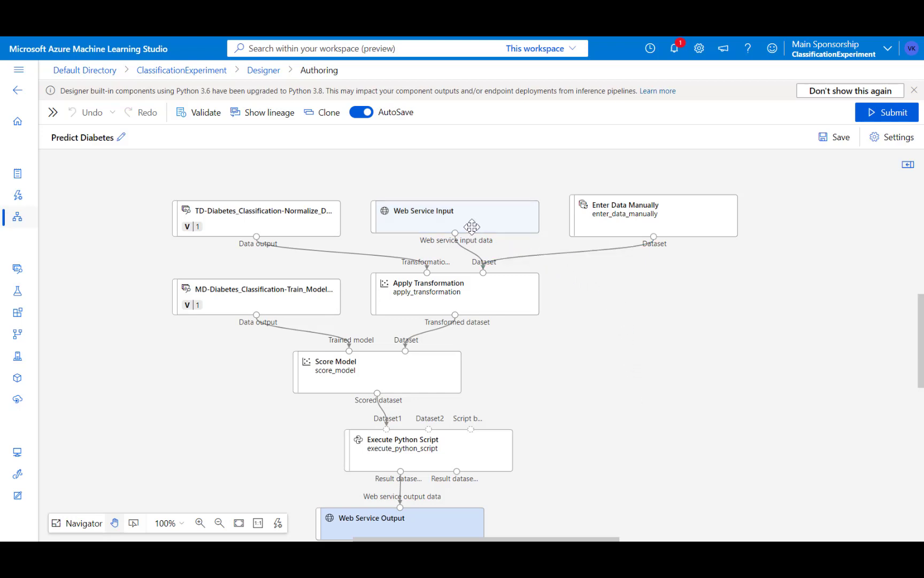
pyautogui.click(451, 228)
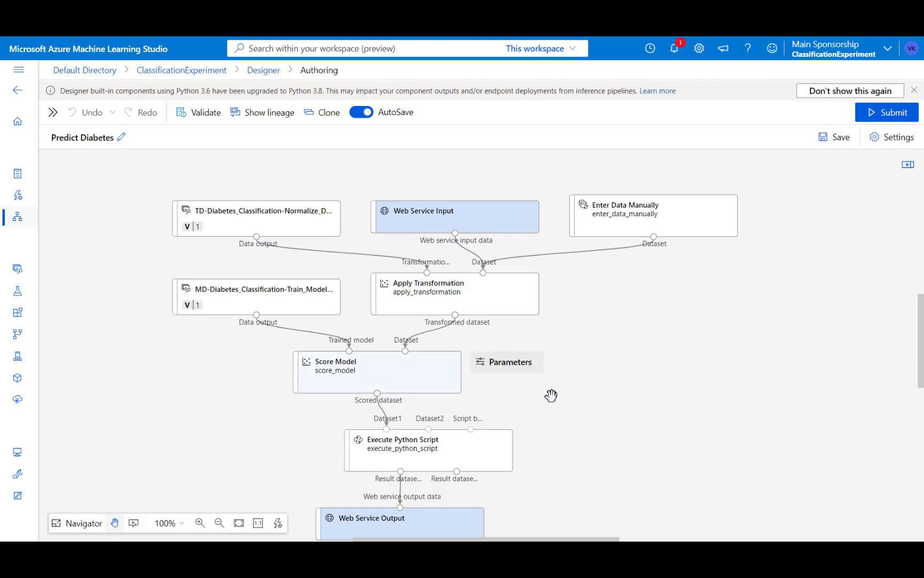
pyautogui.scroll(-1, 575, 404)
pyautogui.moveTo(474, 418)
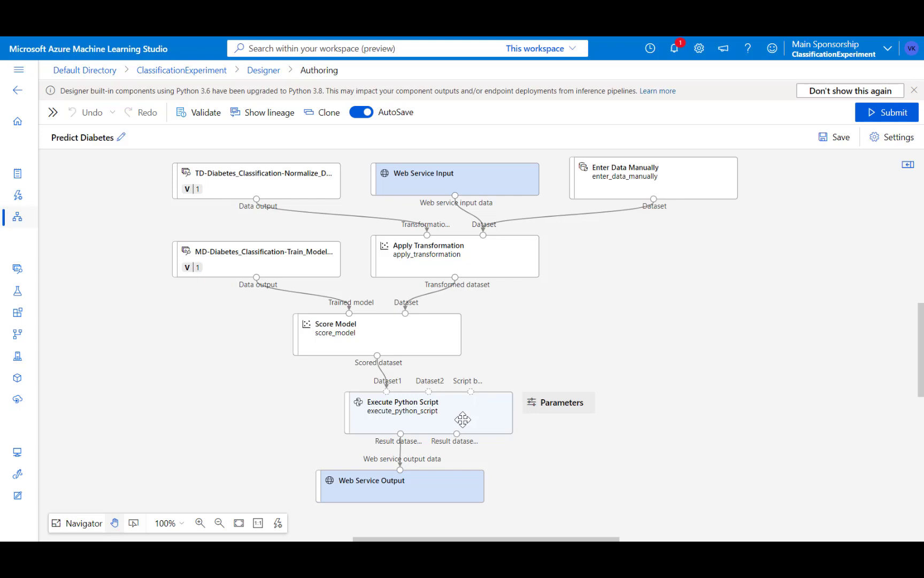
# - Review the Execute Python Script component's full code and the Web Service Output component's settings, and close the details pane
pyautogui.click(463, 420)
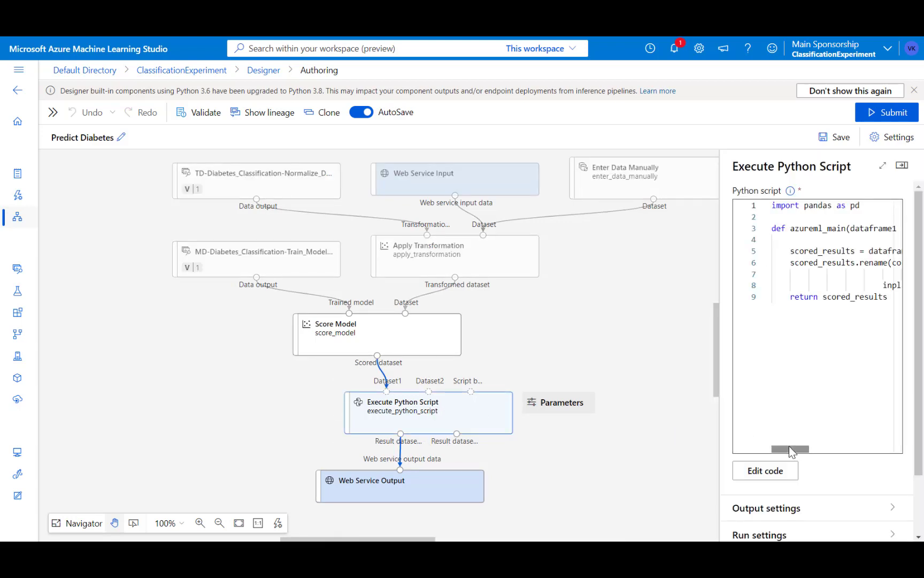
pyautogui.moveTo(790, 449); pyautogui.dragTo(564, 410)
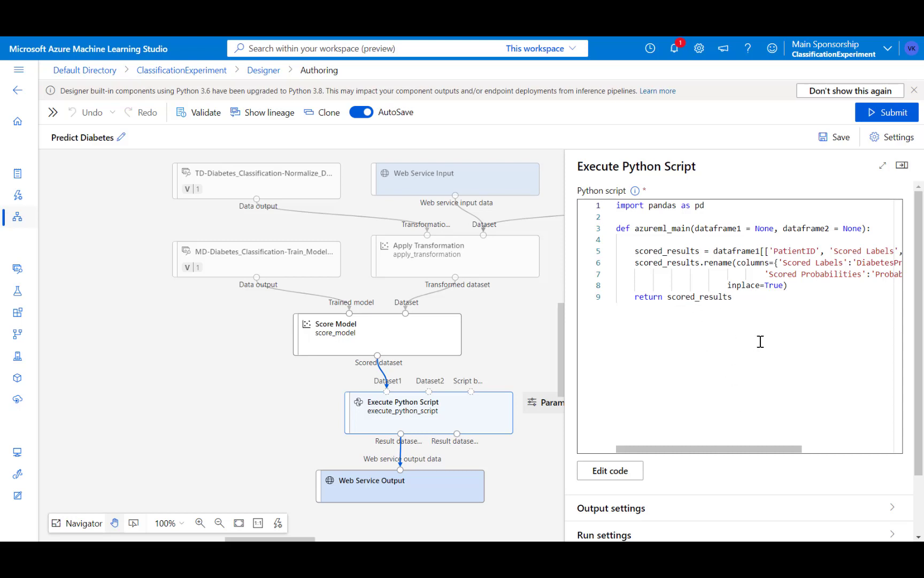
pyautogui.click(422, 487)
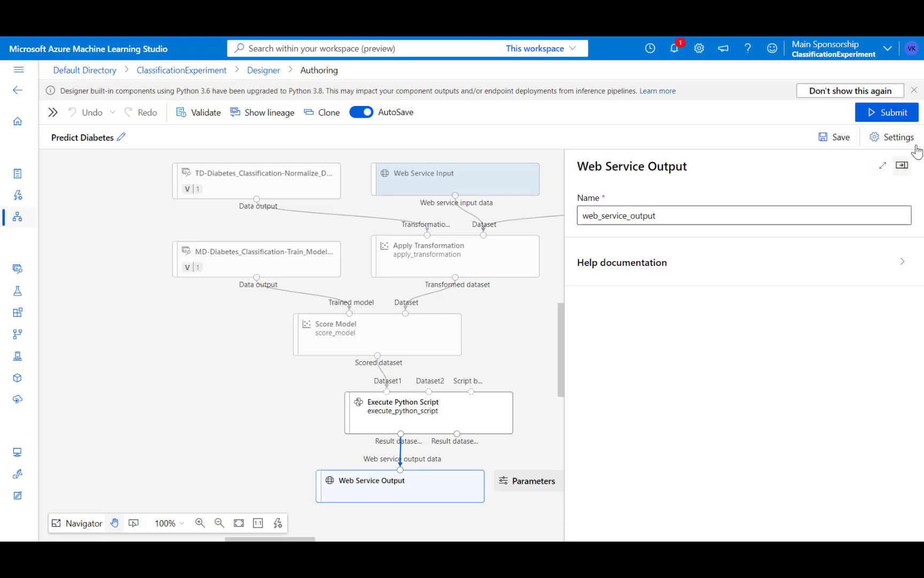
pyautogui.click(903, 164)
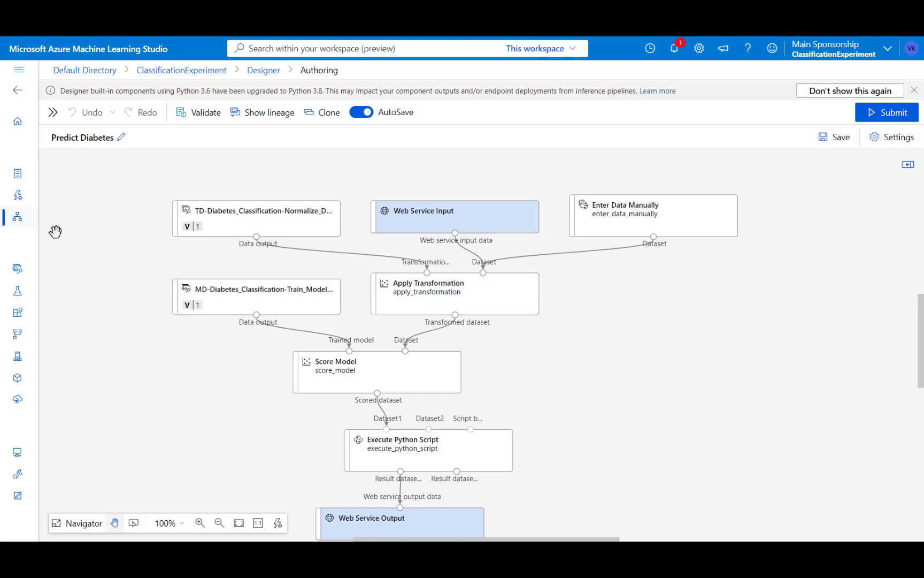
# - Open the Diabetes Classification draft from the Designer's pipeline drafts and view its training flow, including the Two-Class Logistic Regression component
pyautogui.click(20, 226)
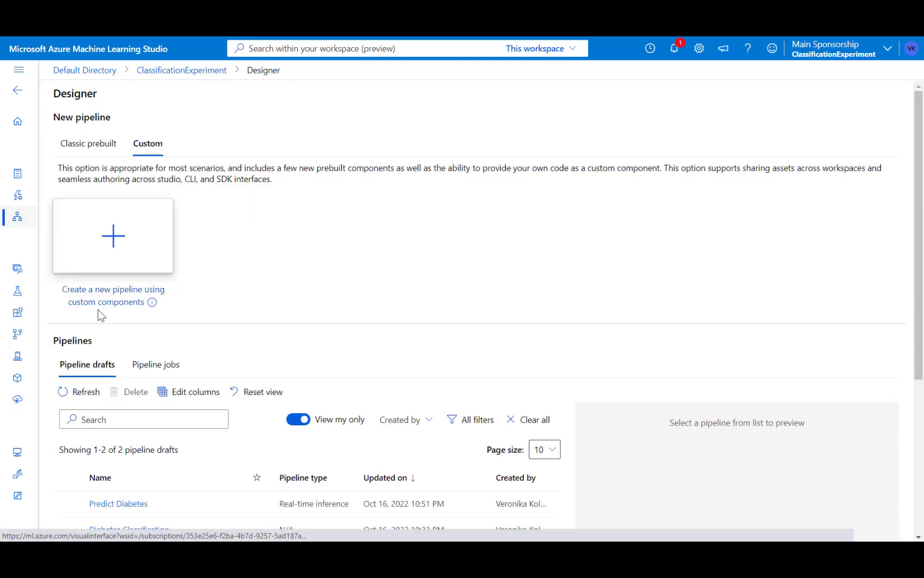
pyautogui.scroll(-2, 161, 455)
pyautogui.click(141, 414)
pyautogui.click(141, 414)
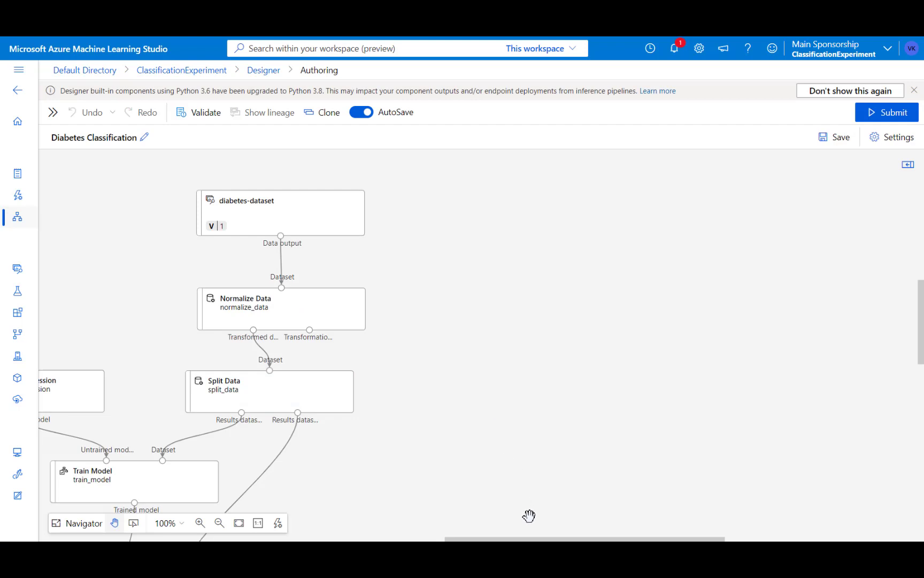
pyautogui.moveTo(530, 540); pyautogui.dragTo(491, 541)
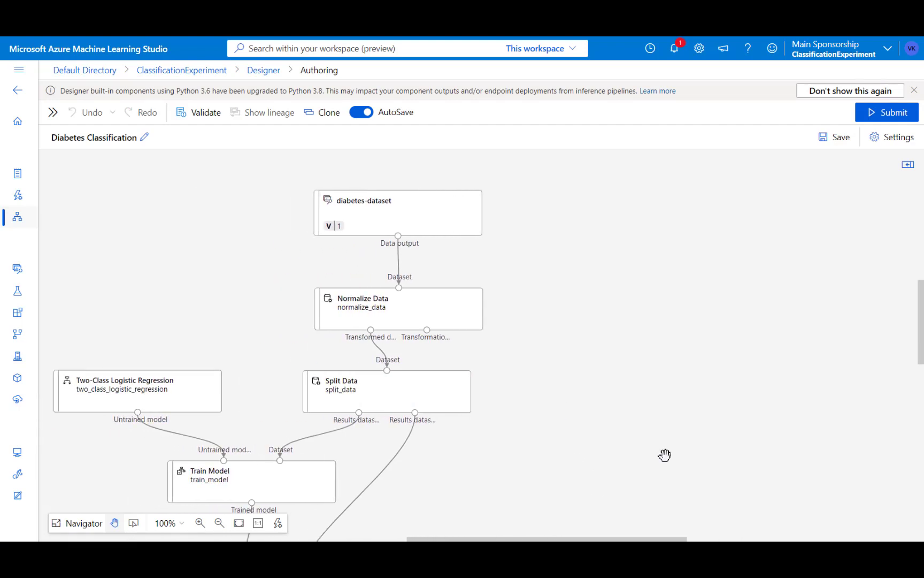
# - Review the job setup options for submitting the Diabetes Classification pipeline, down to the compute target, and cancel without submitting
pyautogui.click(889, 119)
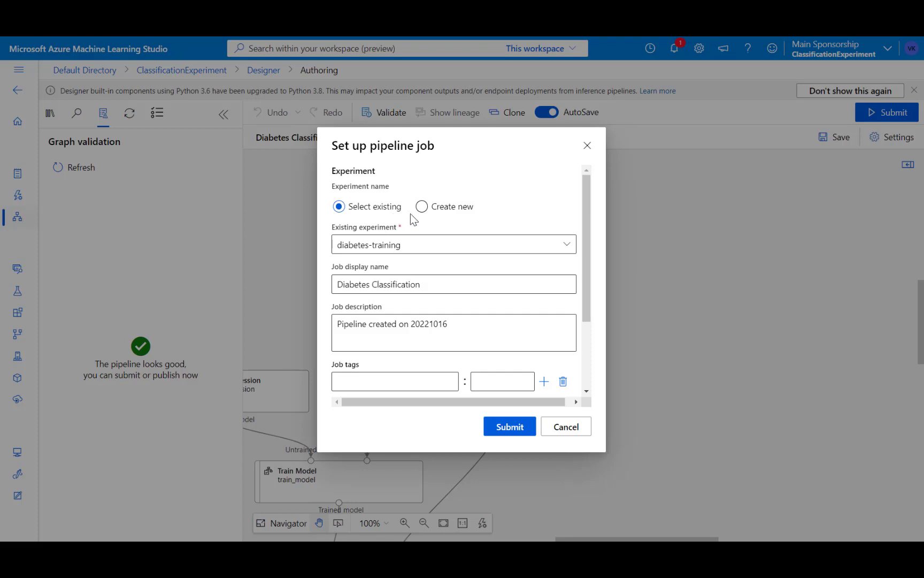
pyautogui.scroll(-2, 501, 220)
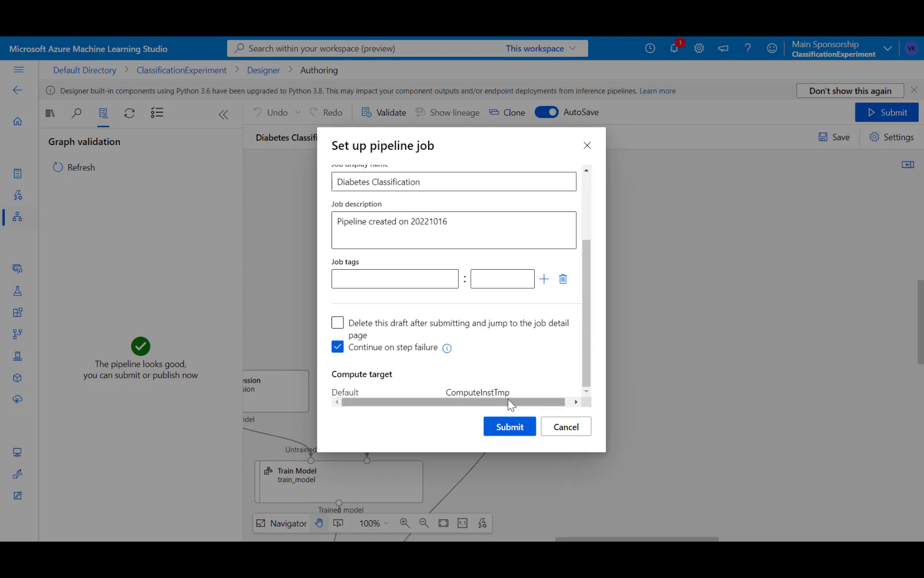
pyautogui.click(561, 432)
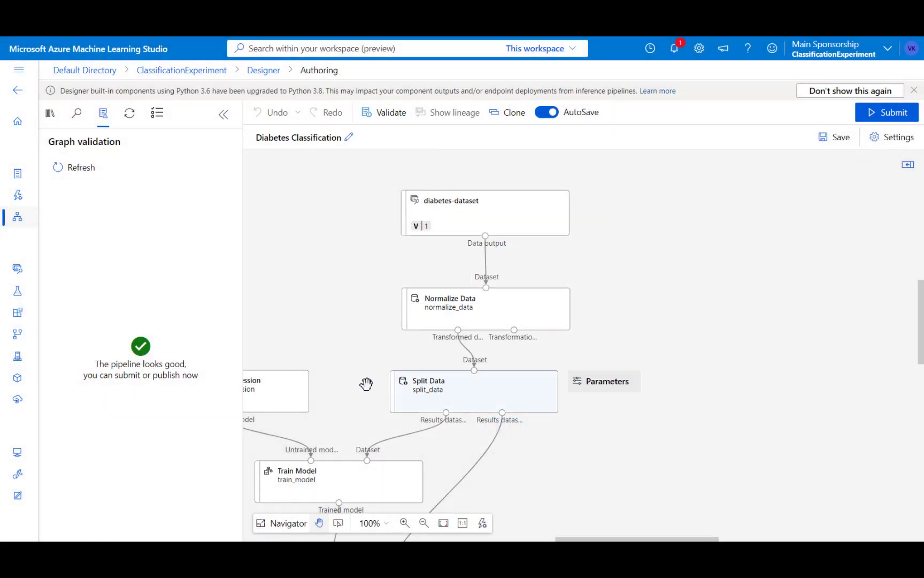
# - Check the workspace's compute instances and open LinearClassification.py from the notebook files
pyautogui.click(22, 457)
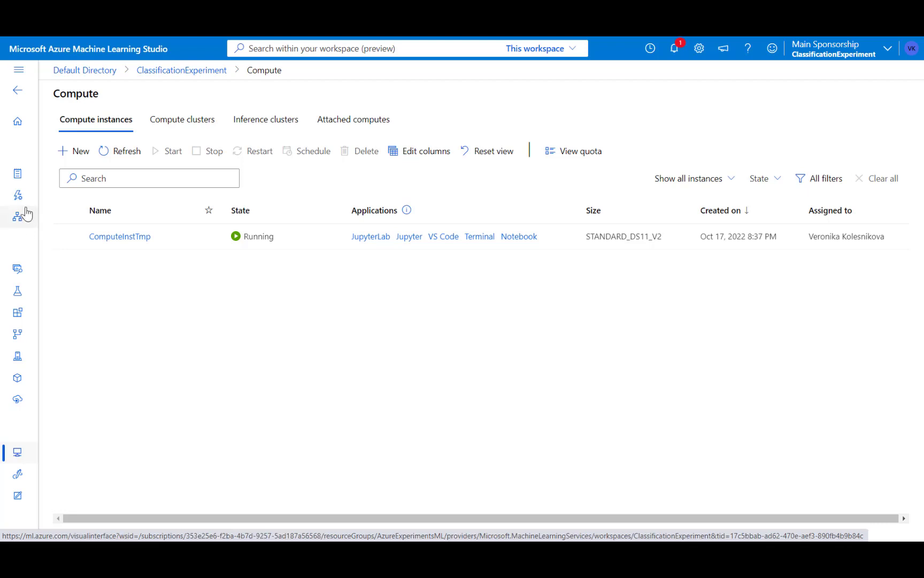
pyautogui.click(18, 177)
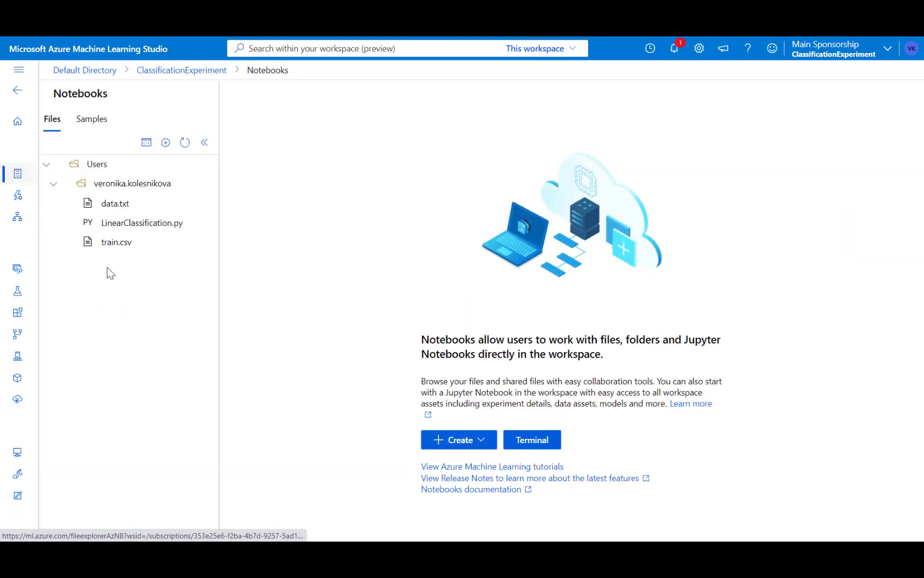
pyautogui.click(124, 224)
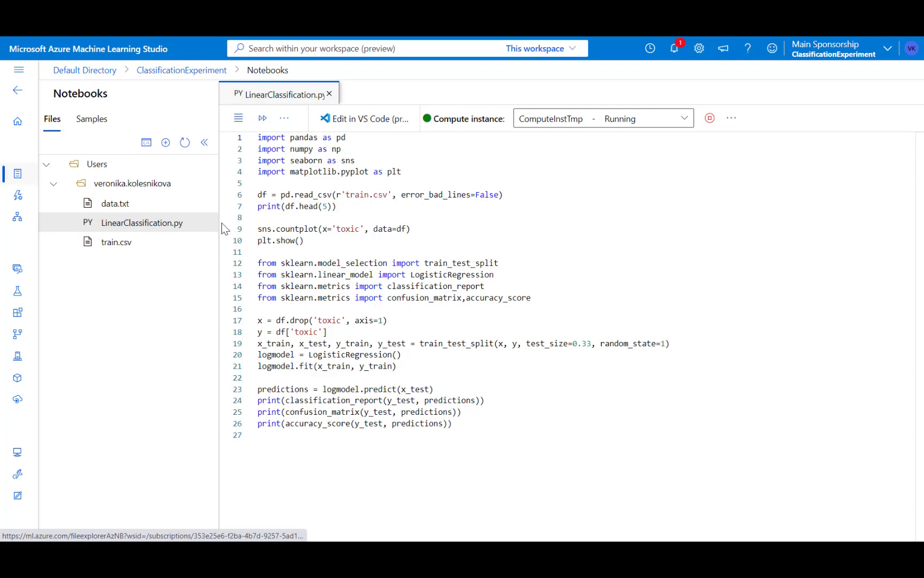
# - Inspect the data in train.csv and return to LinearClassification.py at the line that creates the LogisticRegression model
pyautogui.click(116, 242)
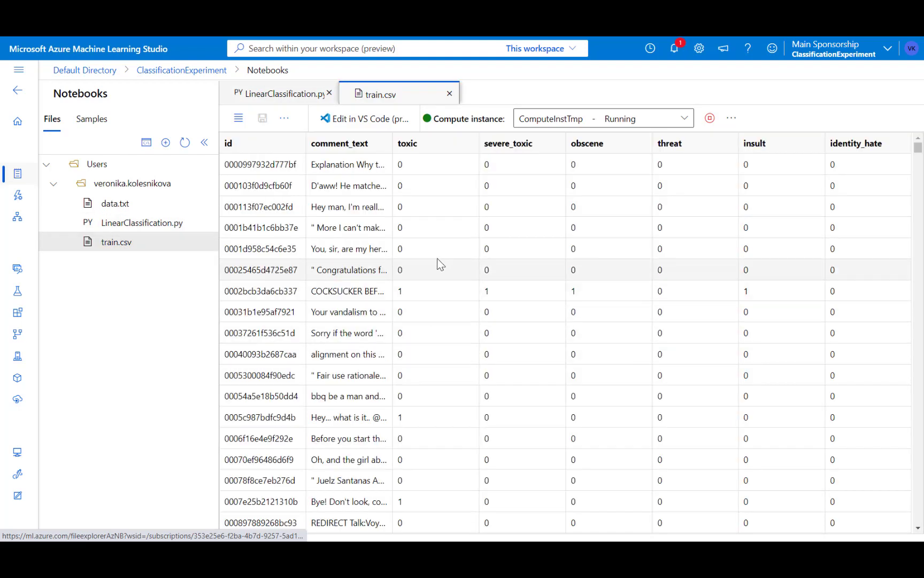
pyautogui.click(169, 224)
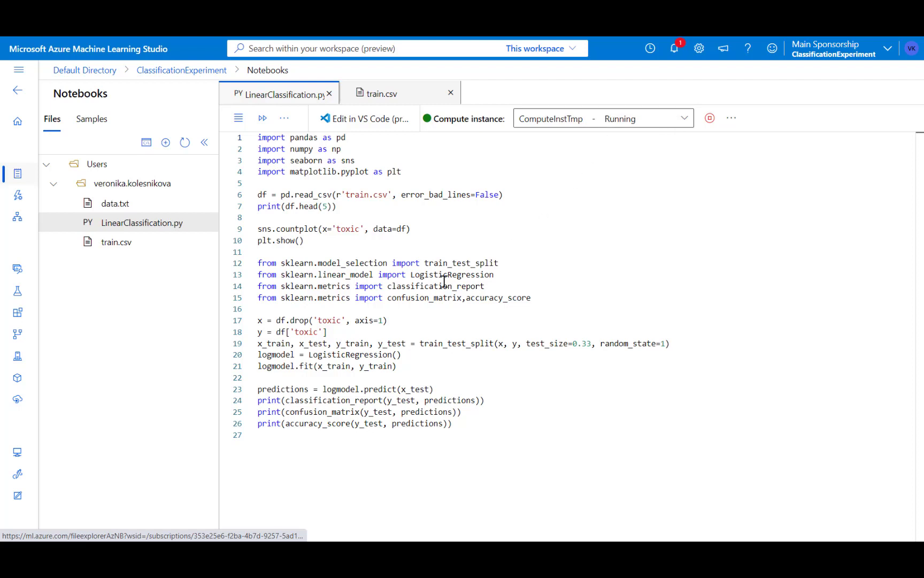
pyautogui.click(310, 355)
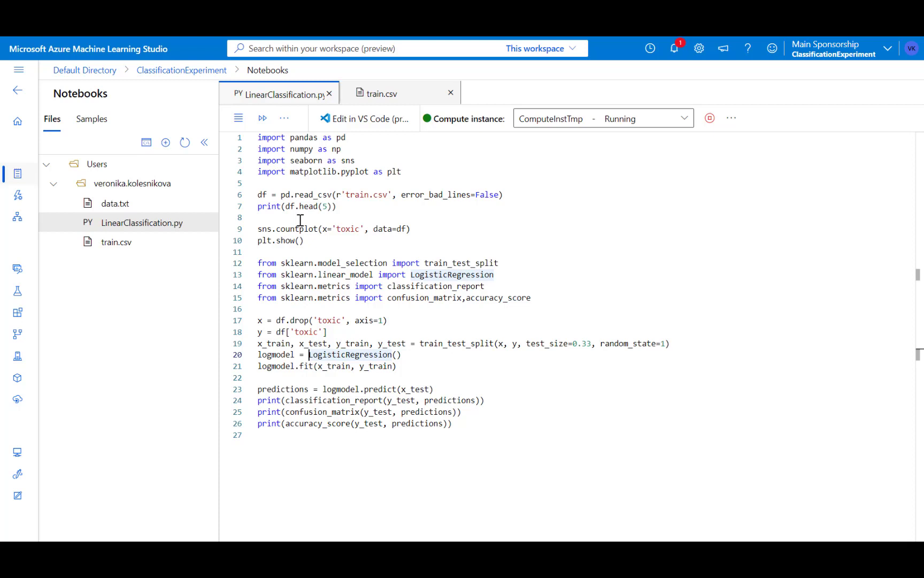
# - Open the workspace's list of registered models
pyautogui.click(16, 380)
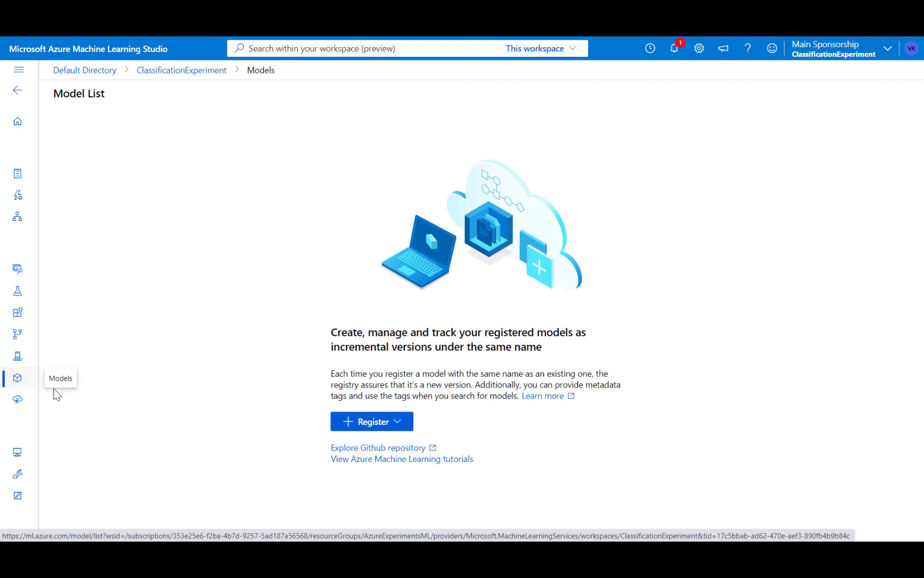